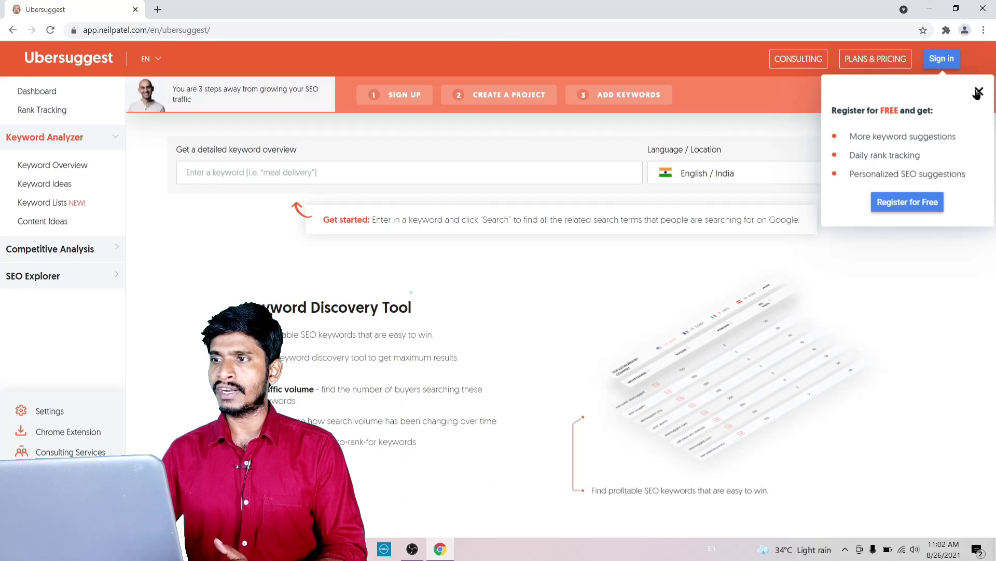
- Dismiss the registration offer and get a keyword overview for "blogging kaise kare" in English / India
left_click(979, 91)
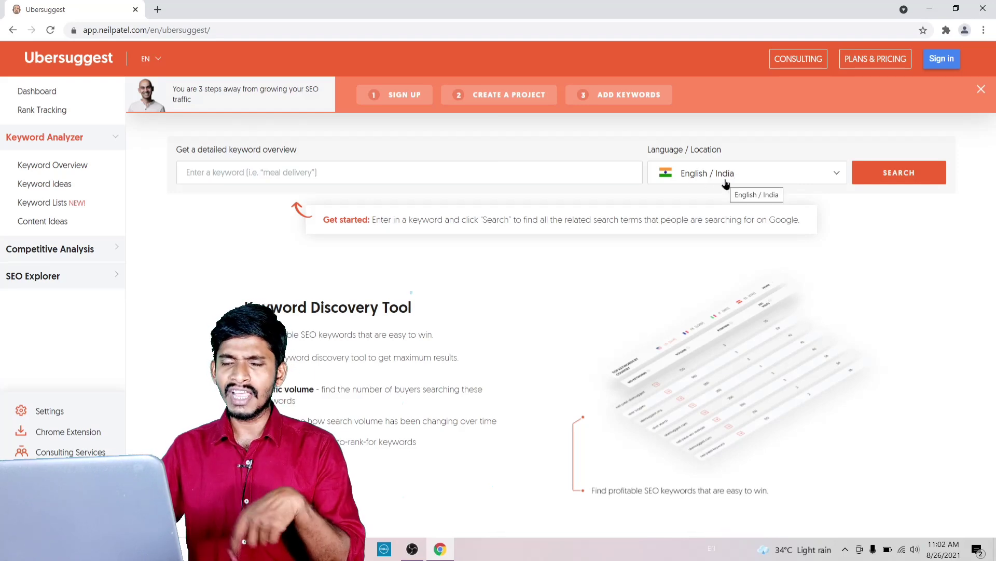
left_click(263, 173)
type("blo")
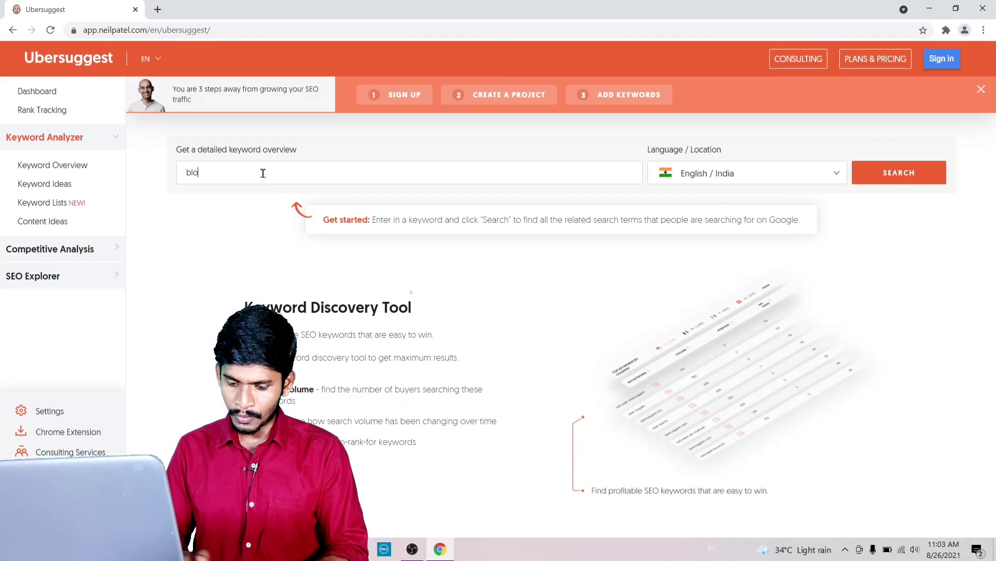
type("gging ki")
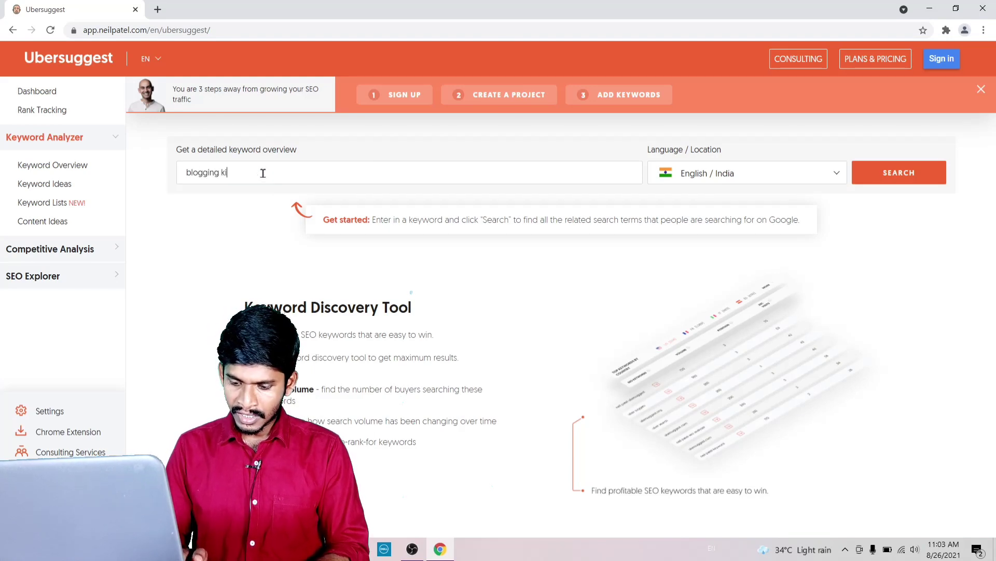
key("BackSpace")
type("aise kare")
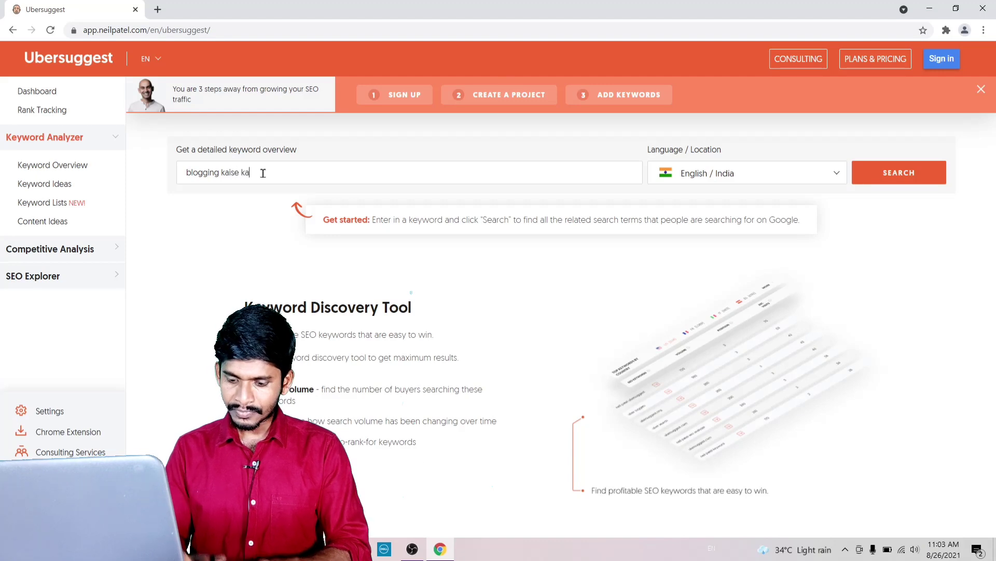
key("Return")
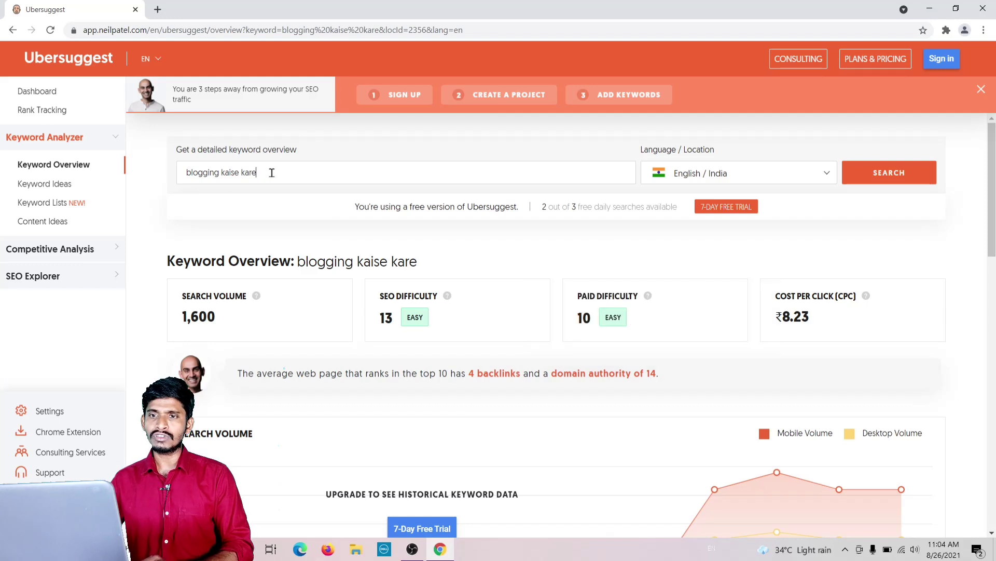
- Copy the keyword "blogging kaise kare" and search Google for it in a new browser tab
left_click_drag(271, 172, 165, 178)
right_click(244, 168)
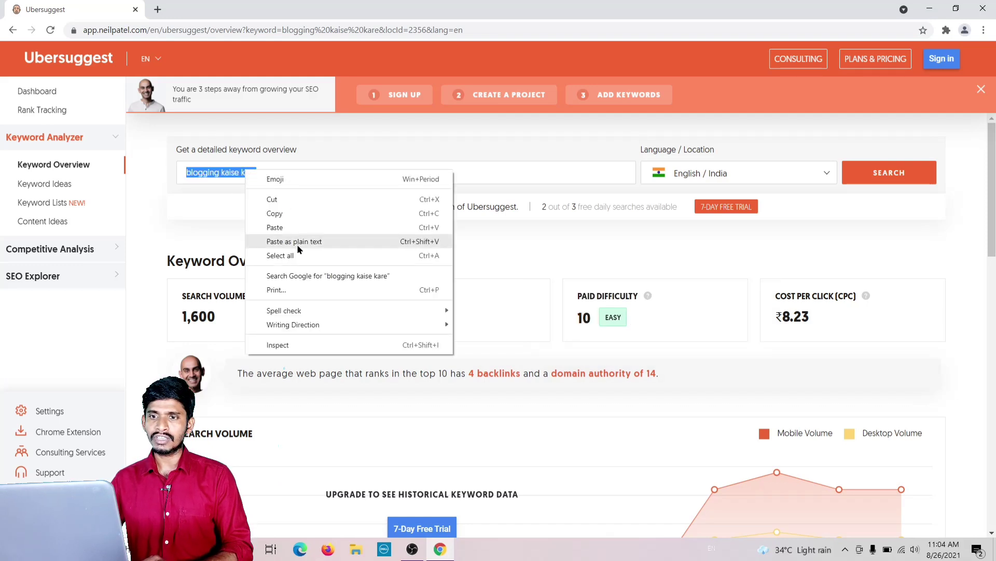
left_click(279, 215)
left_click(157, 9)
right_click(133, 31)
left_click(160, 111)
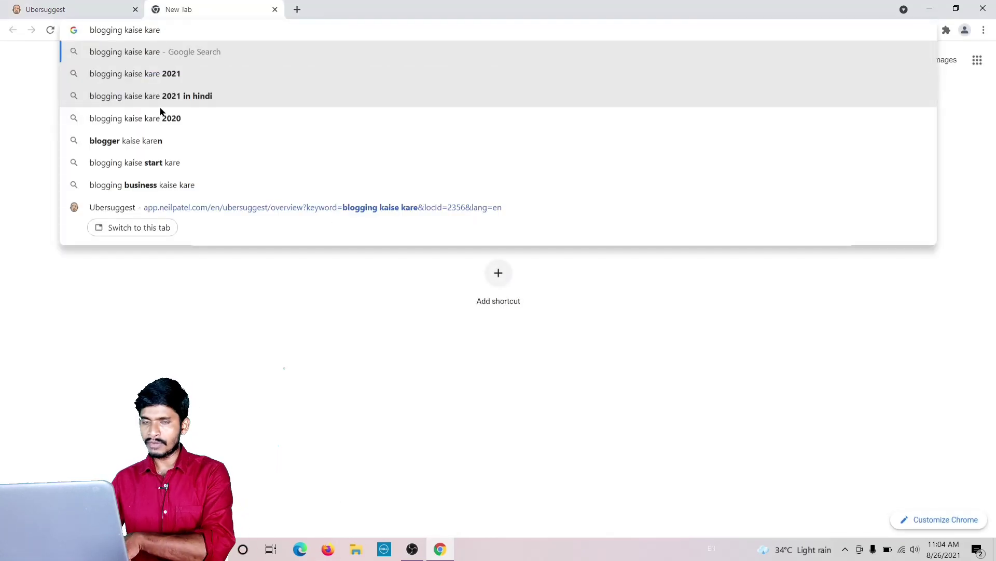
key("Return")
- Look through the first and second pages of Google results for "blogging kaise kare"
scroll(265, 197, "down", 8)
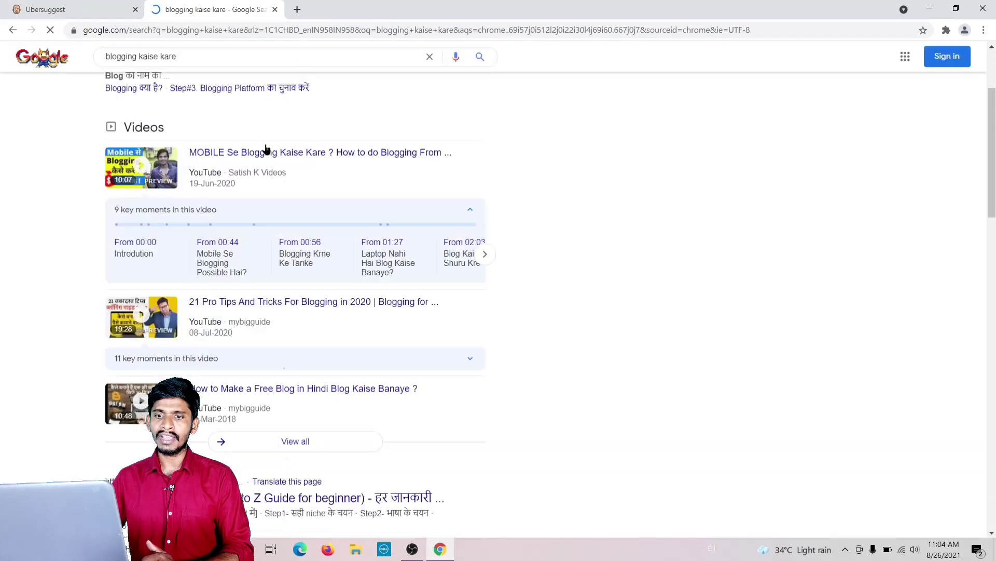
scroll(262, 153, "down", 15)
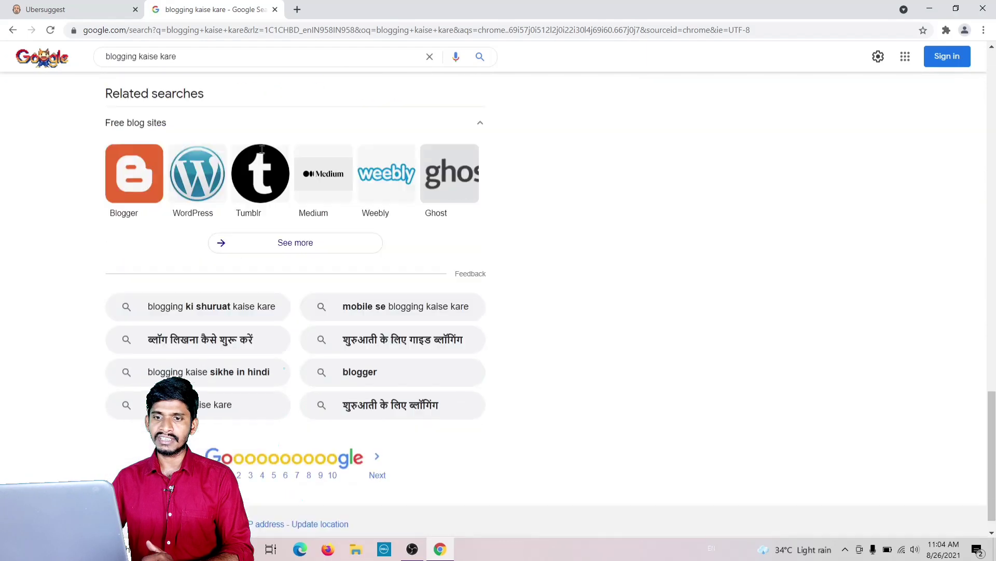
left_click(379, 450)
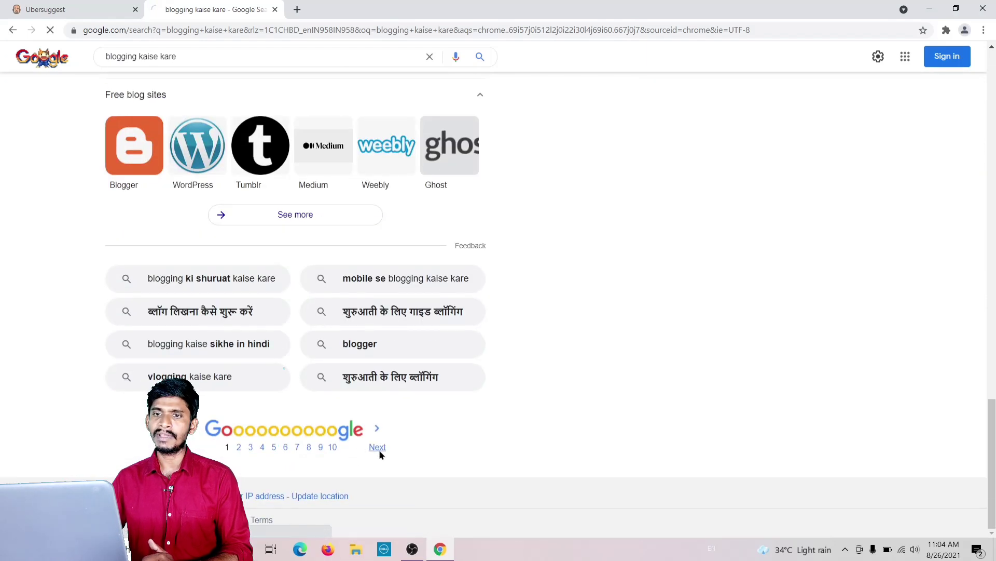
scroll(231, 218, "down", 5)
scroll(231, 220, "down", 6)
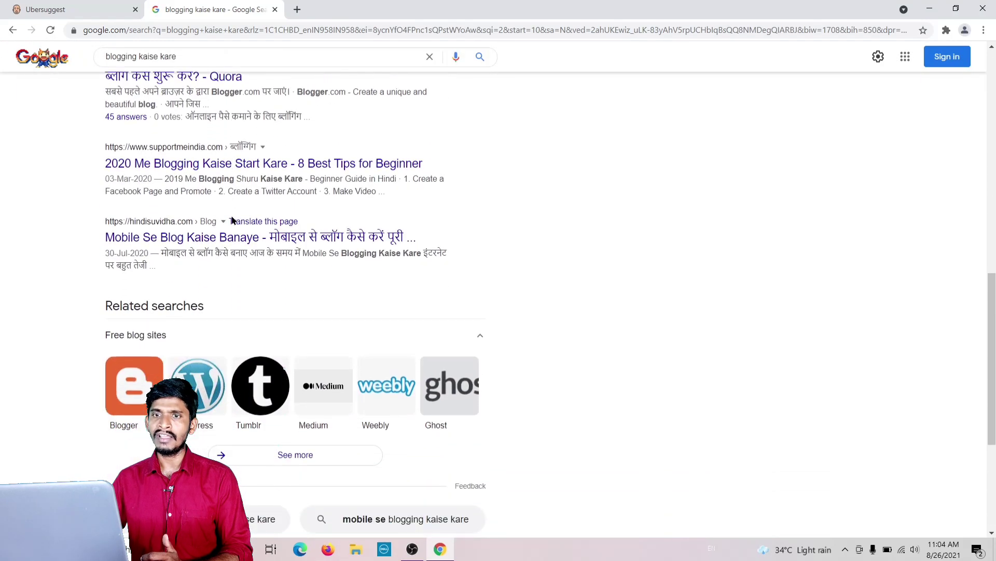
scroll(232, 220, "up", 12)
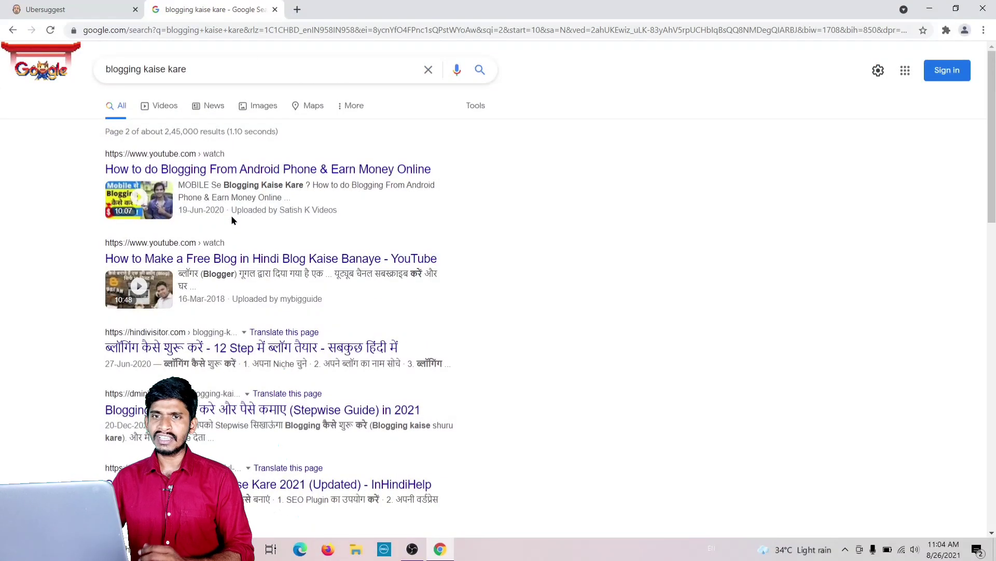
- Check the keyword's difficulty figures in Ubersuggest, then review Google results pages 2 and 3 for competing sites
left_click(93, 14)
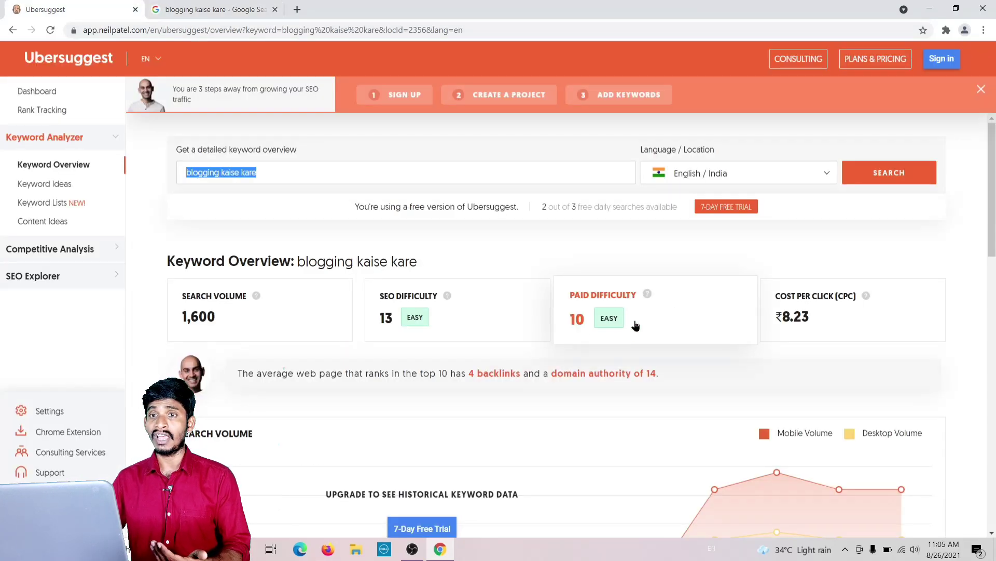
left_click(231, 14)
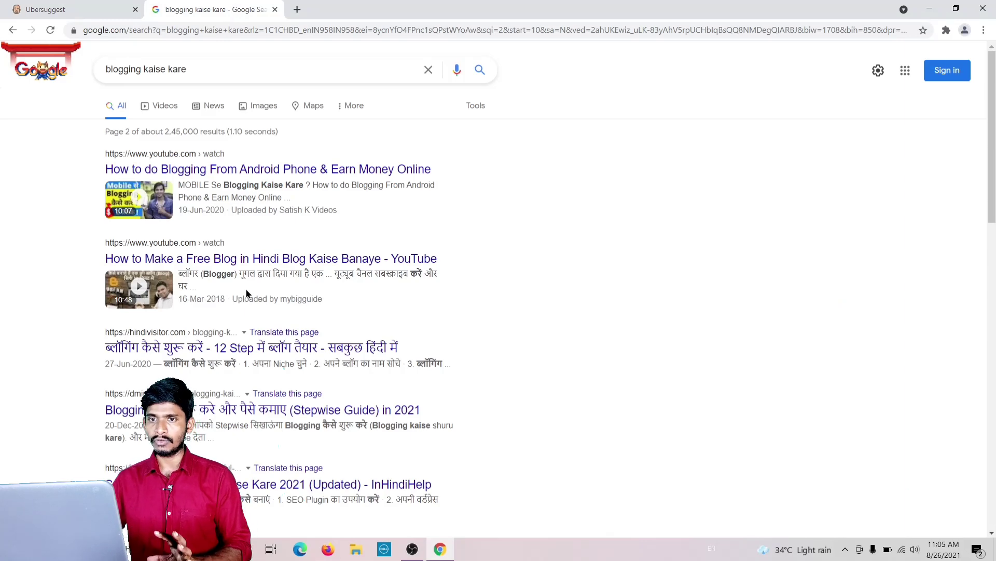
scroll(261, 291, "down", 10)
scroll(261, 291, "down", 4)
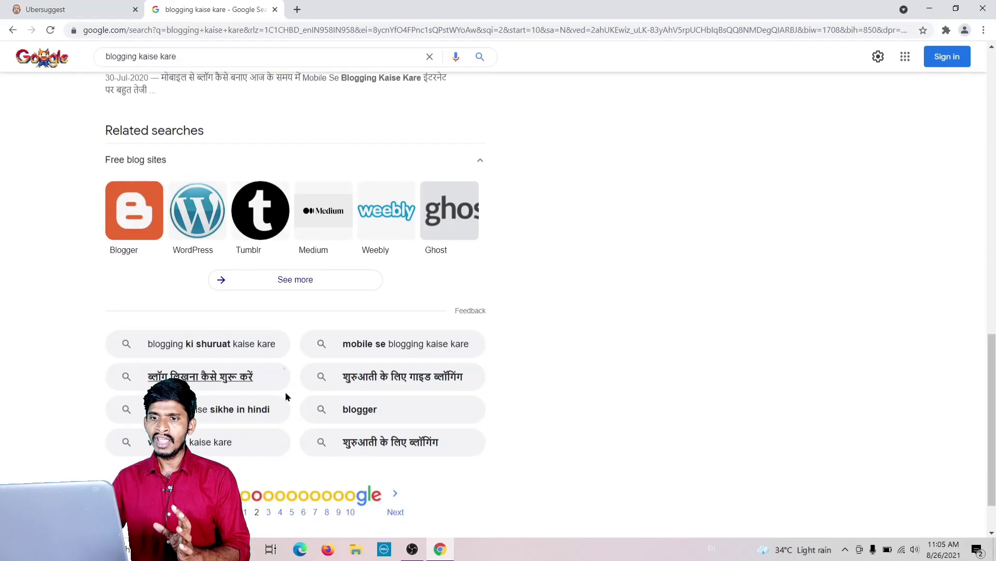
left_click(269, 512)
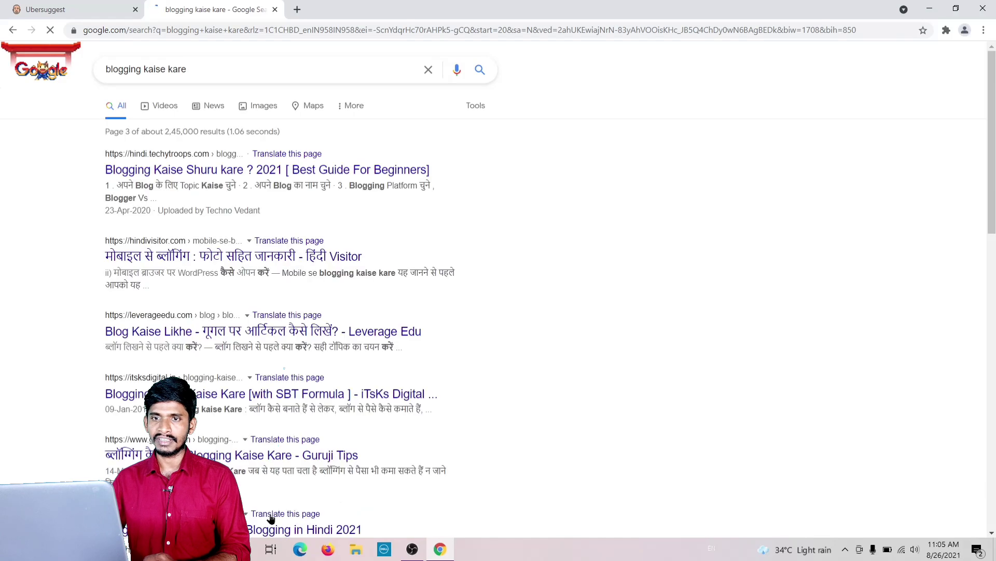
scroll(249, 226, "down", 4)
scroll(245, 231, "down", 4)
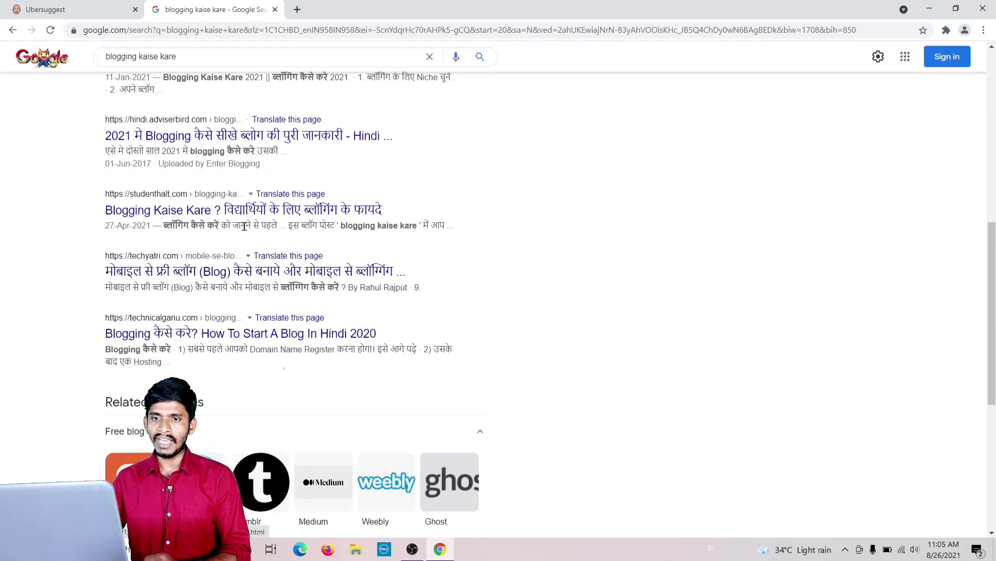
scroll(223, 194, "up", 8)
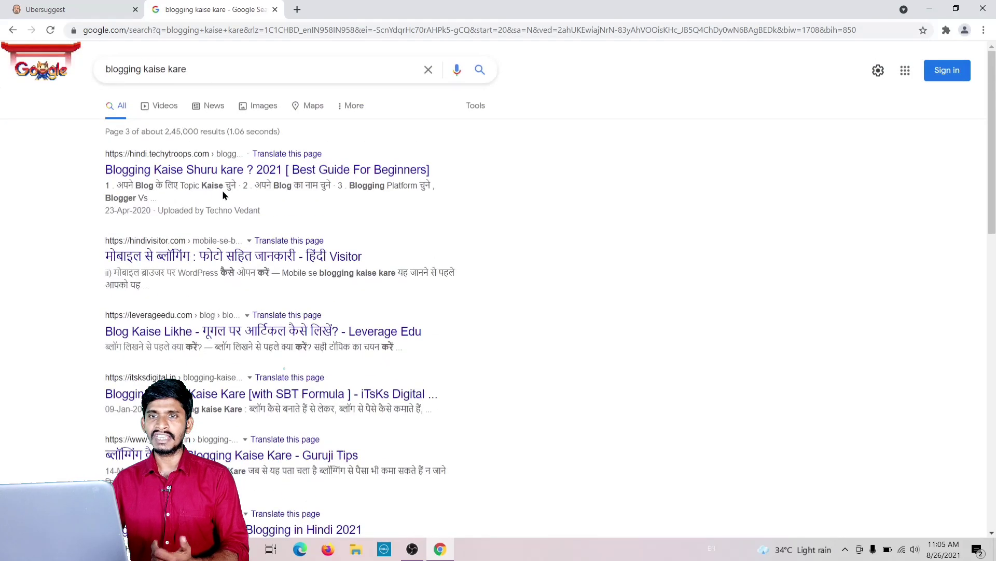
- Revisit the Ubersuggest overview, recheck Google results page 3, and return to page 1 to examine the ranking sites
left_click(84, 9)
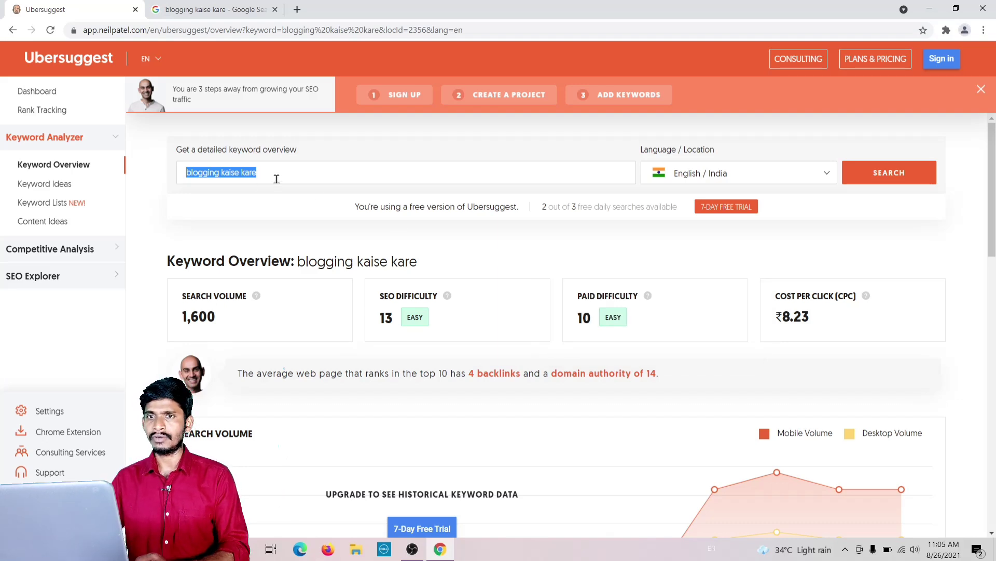
left_click(205, 9)
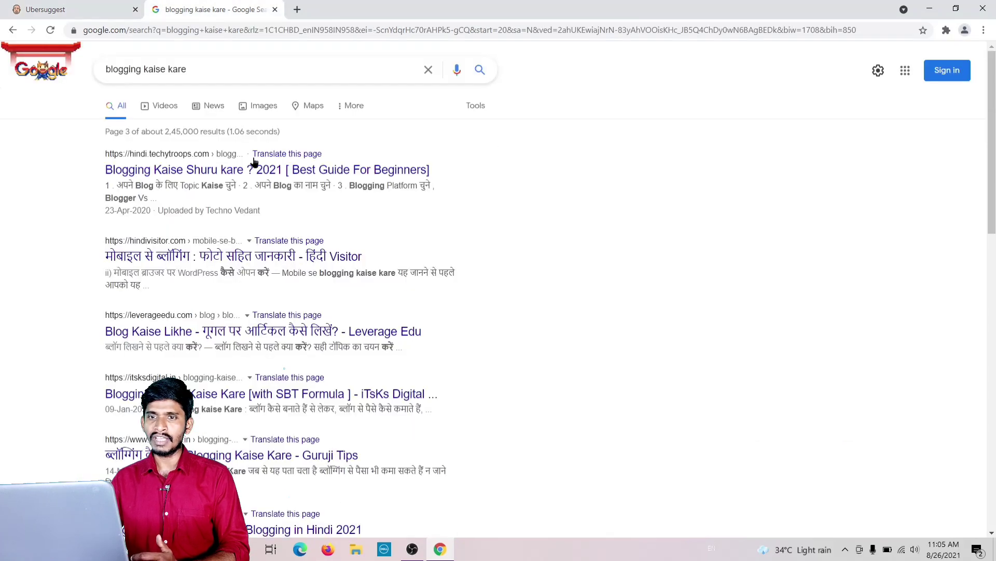
scroll(247, 208, "down", 5)
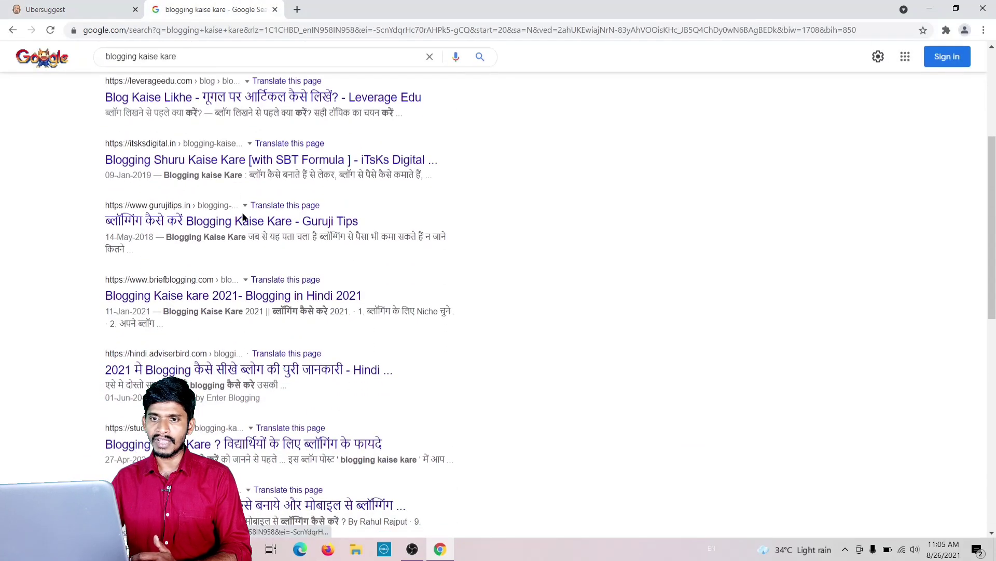
scroll(242, 217, "up", 5)
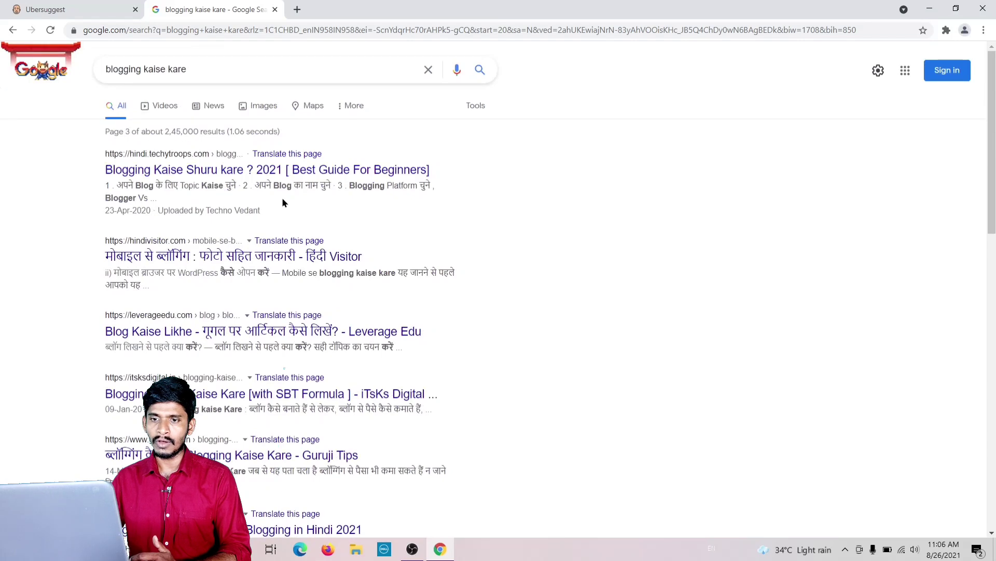
scroll(276, 200, "down", 20)
left_click(244, 448)
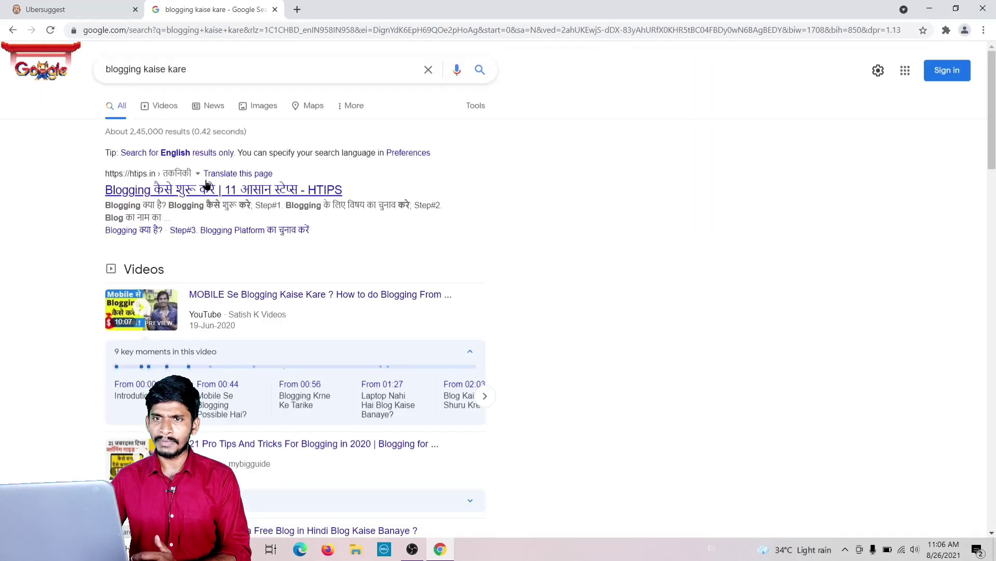
scroll(241, 114, "down", 4)
scroll(240, 120, "down", 5)
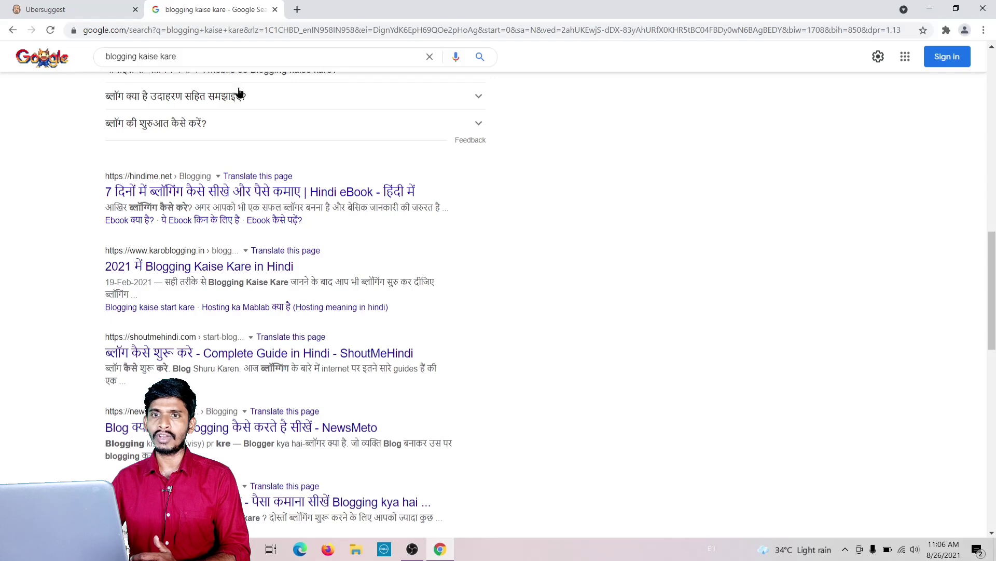
- Return to Ubersuggest and get a keyword overview for the longer keyword "mobile se blogging kaise kare"
left_click(54, 10)
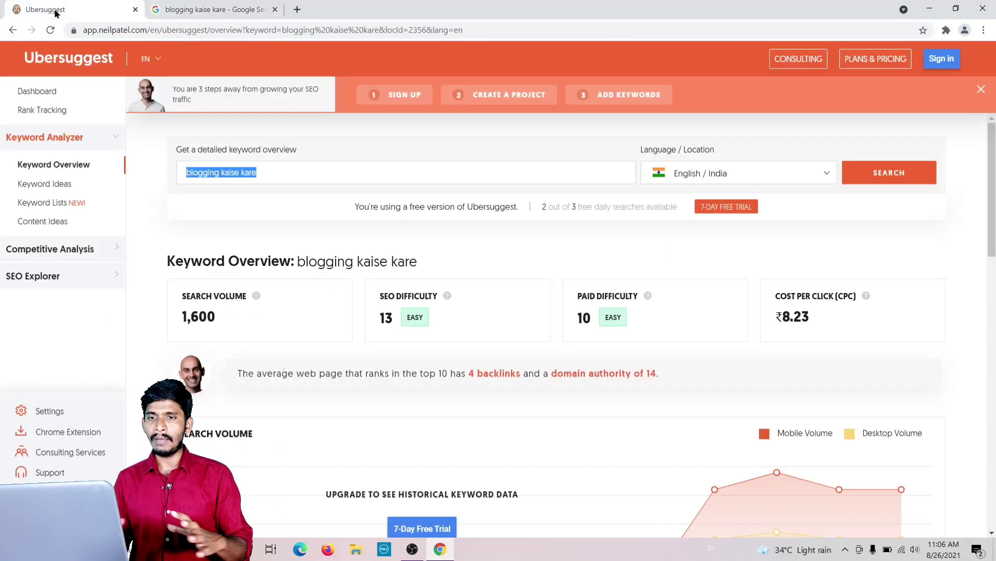
key("BackSpace")
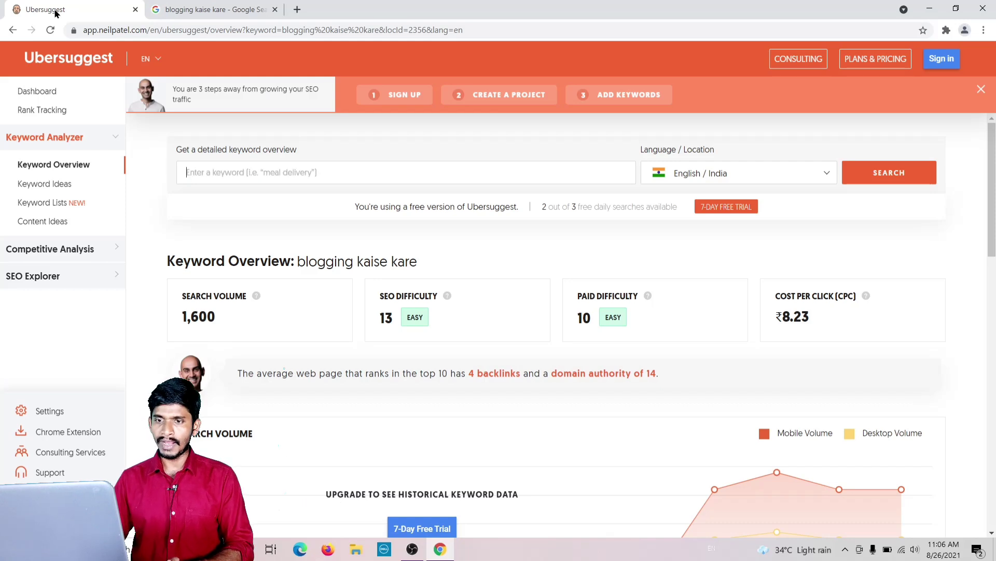
type("mobile se blo")
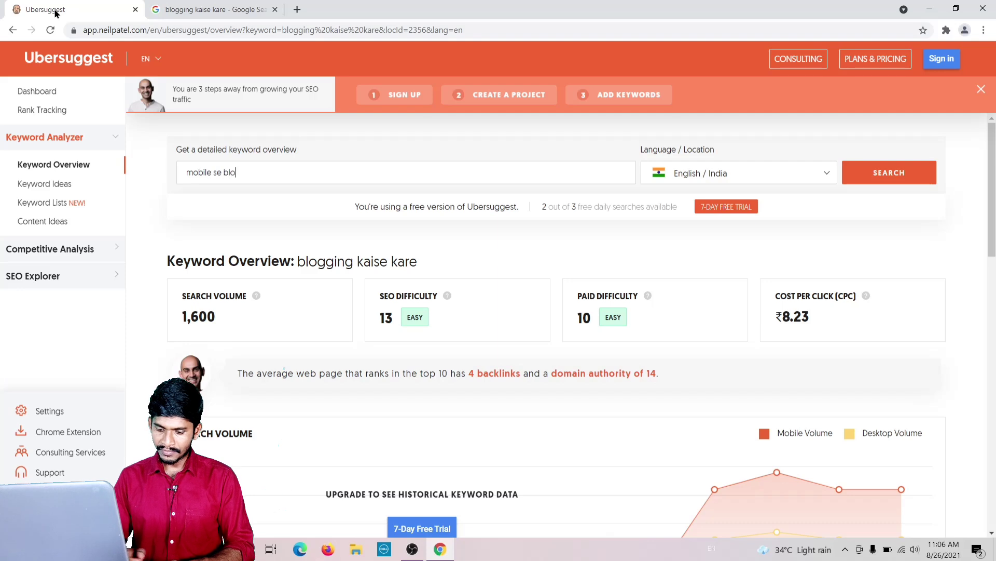
type("gging kais")
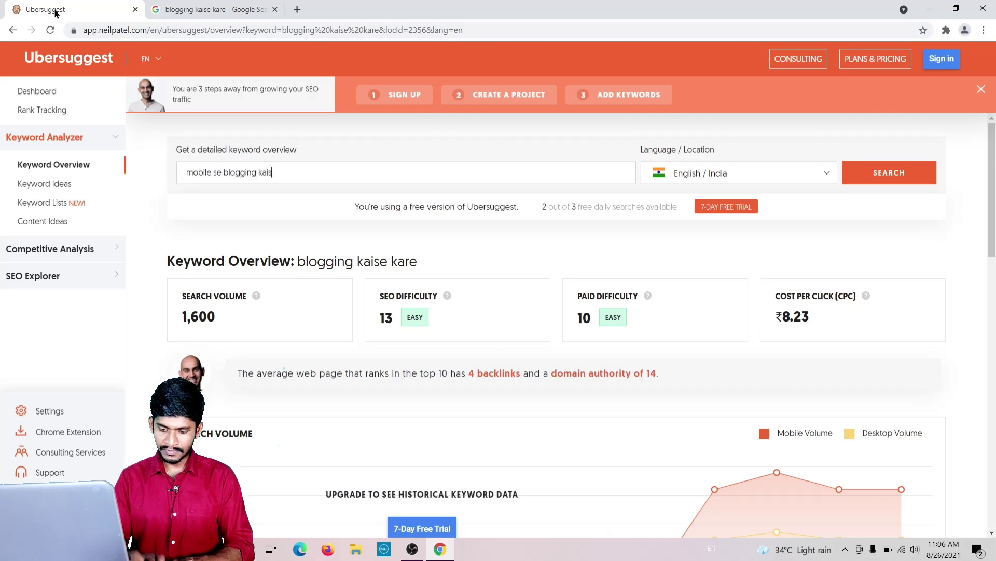
type("e kare")
key("Return")
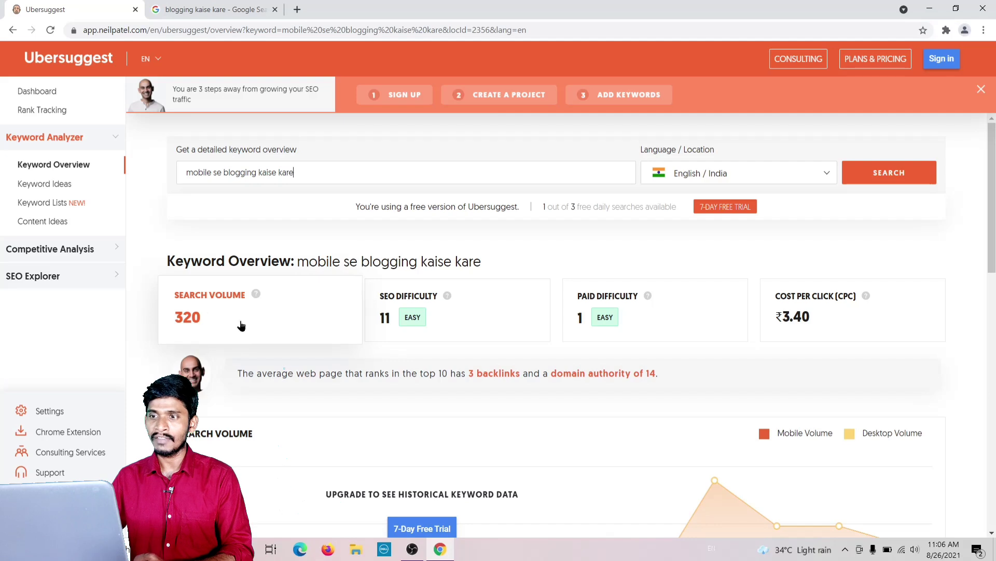
- Look up the keyword "page experience ky ahai" and try the search again as "page experience kya ahai"
key("ctrl+a")
key("BackSpace")
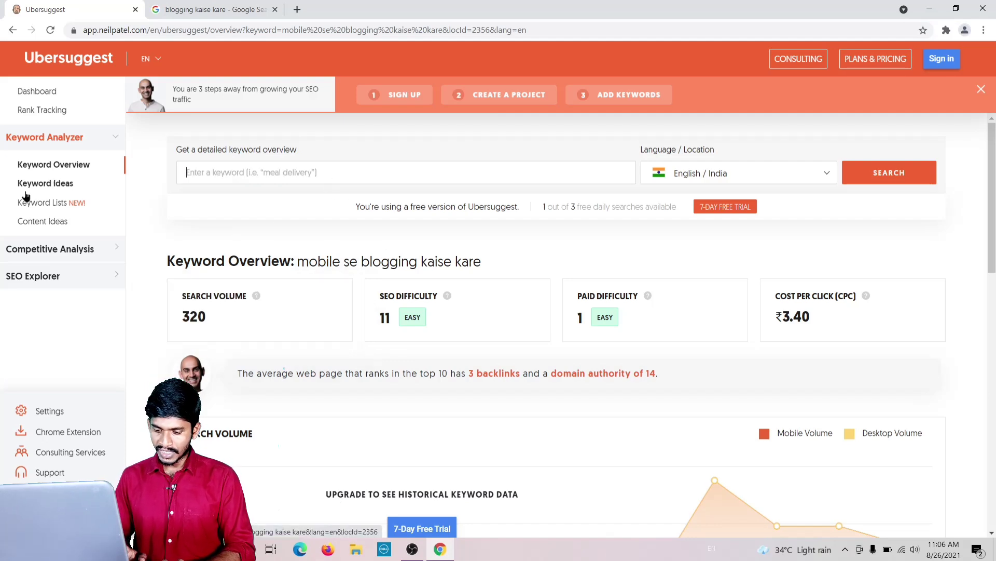
type("pa")
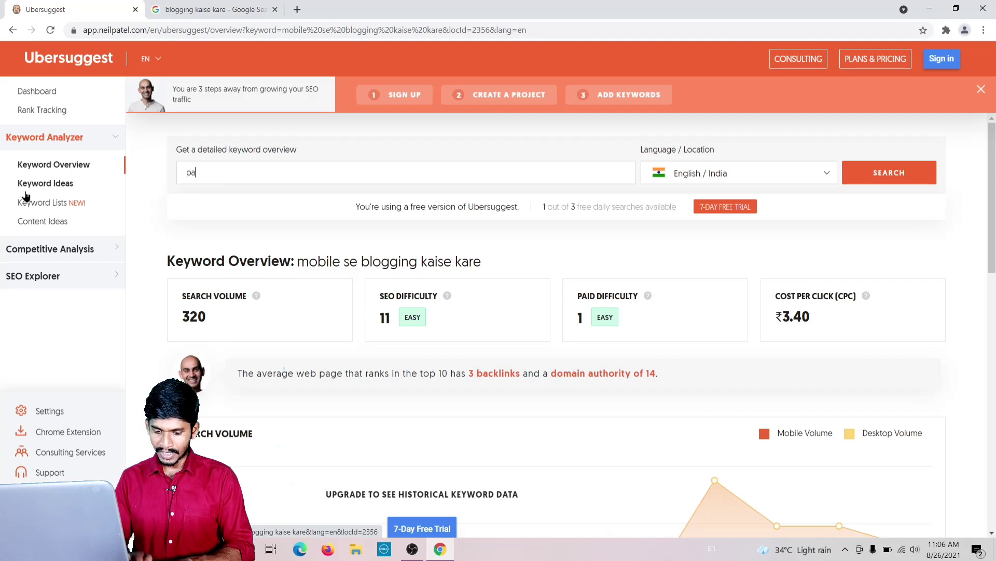
type("ge experienv")
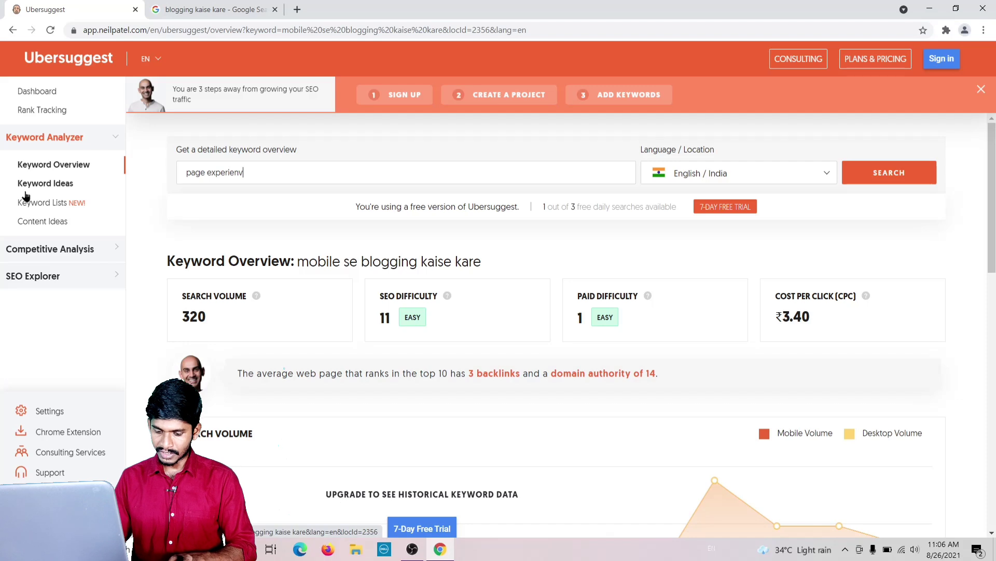
key("BackSpace")
type("ce ky ahai")
key("Return")
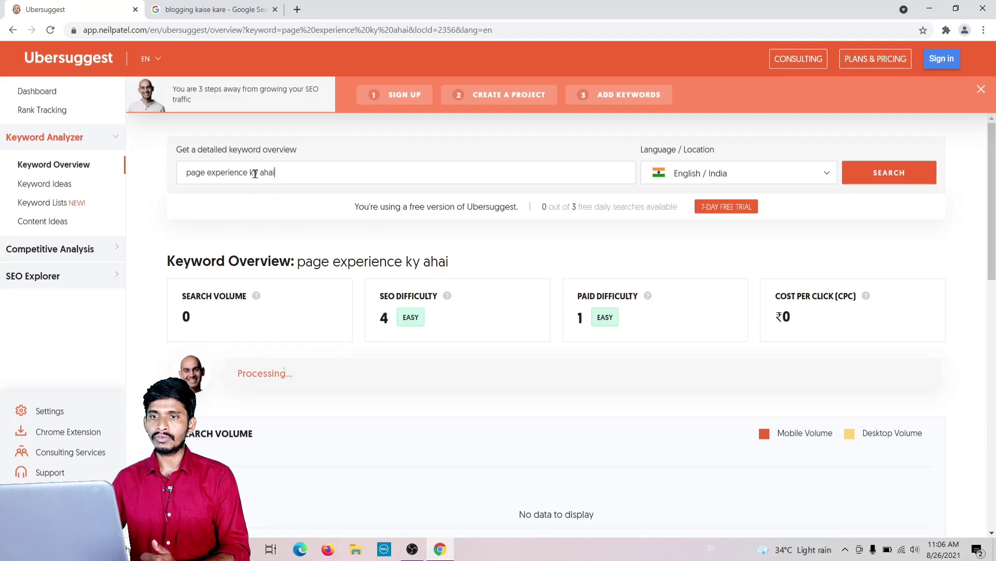
type("a")
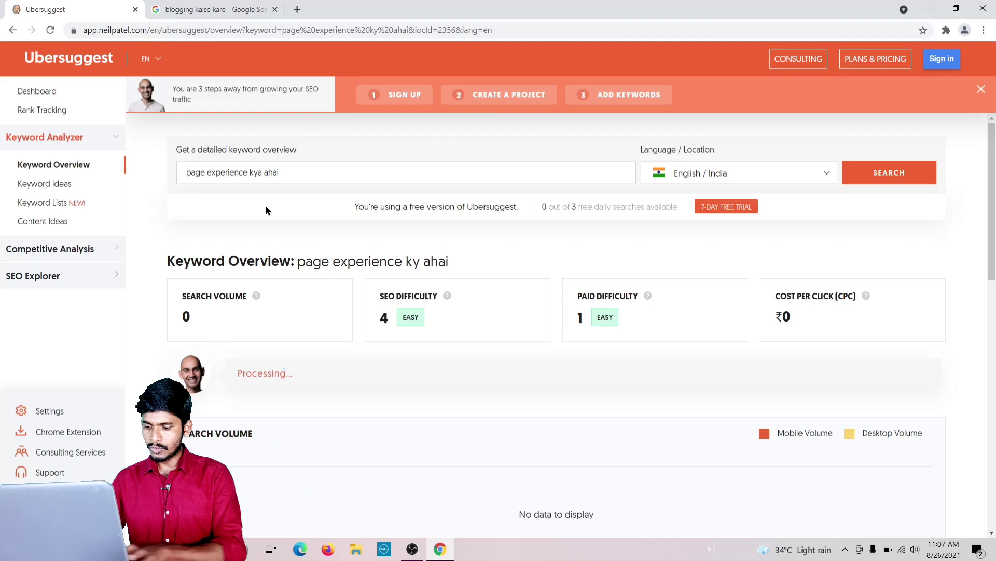
key("Return")
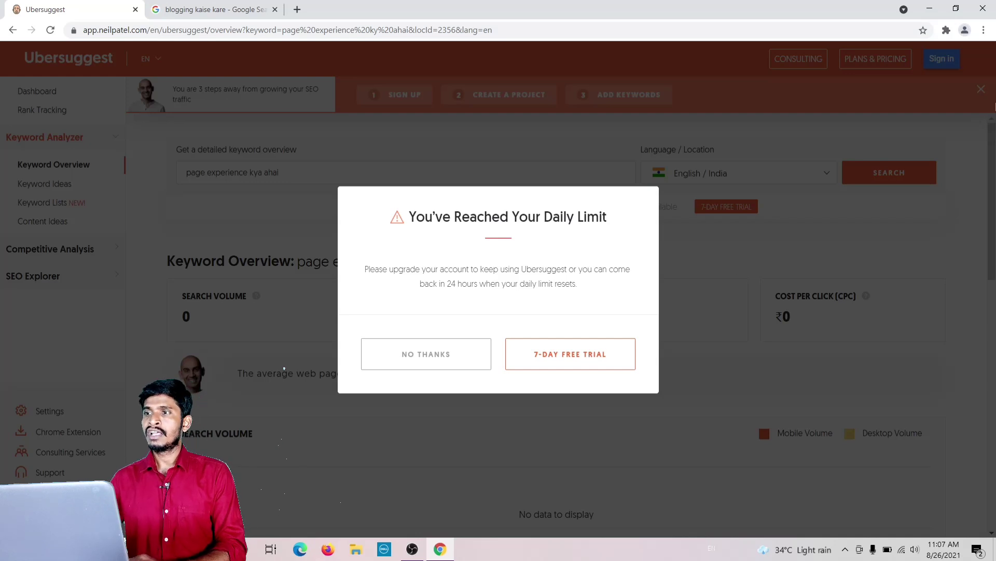
- Open a blank browser tab and close the Ubersuggest and Google results tabs
left_click(234, 11)
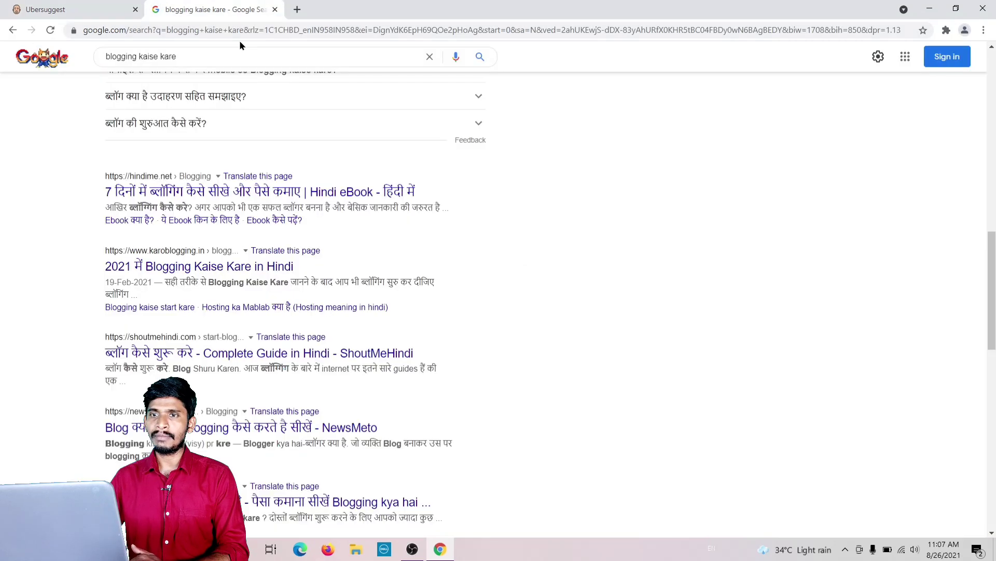
left_click(297, 9)
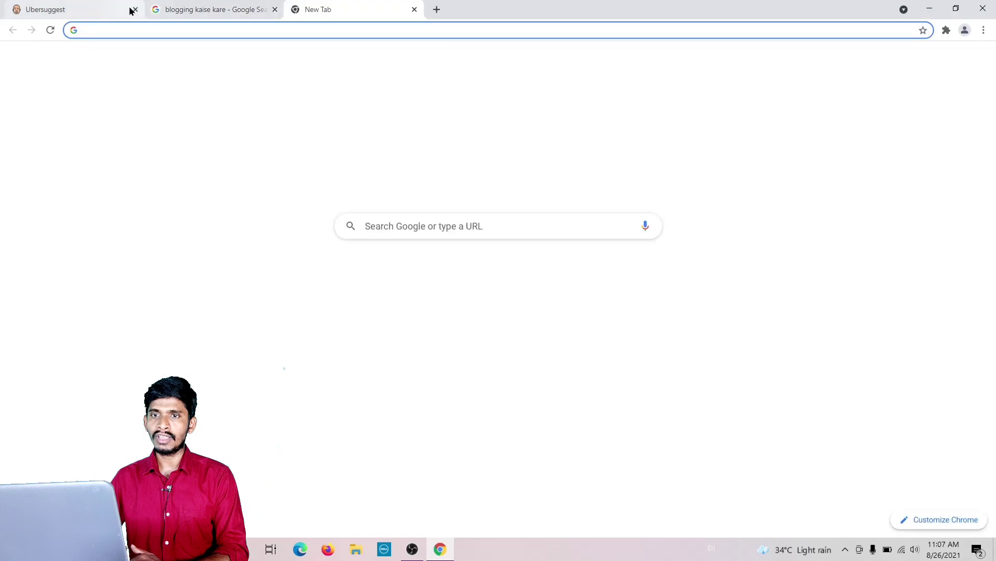
left_click(129, 9)
left_click(135, 9)
left_click(135, 10)
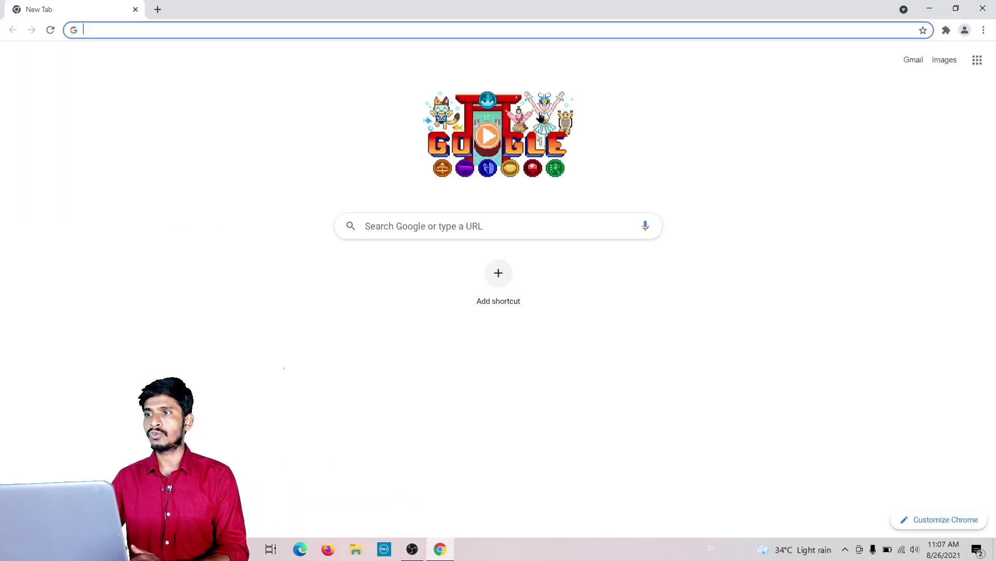
- Review the basic and advanced options for clearing browsing data, then clear every data category for all time
left_click(984, 29)
mouse_move(899, 191)
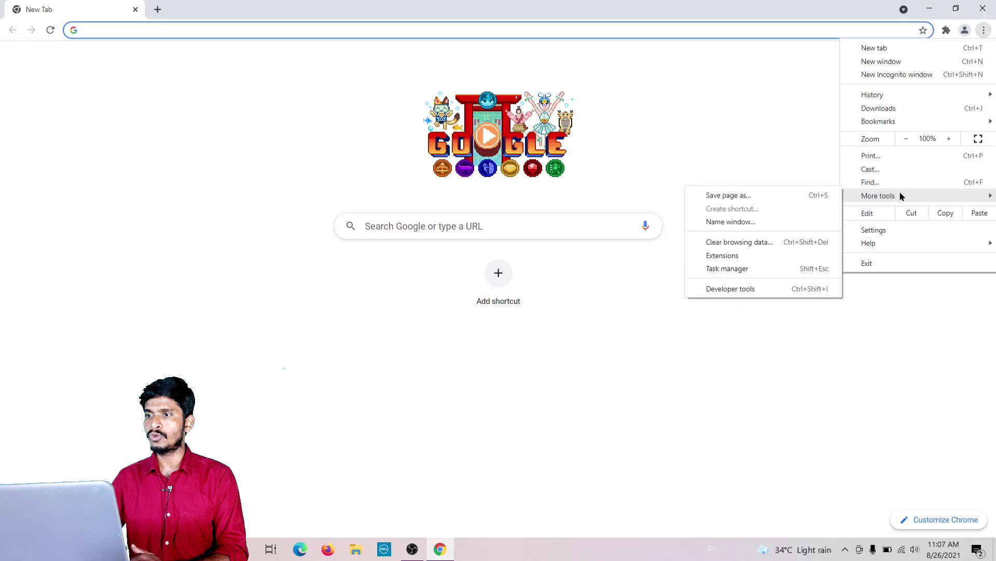
left_click(737, 244)
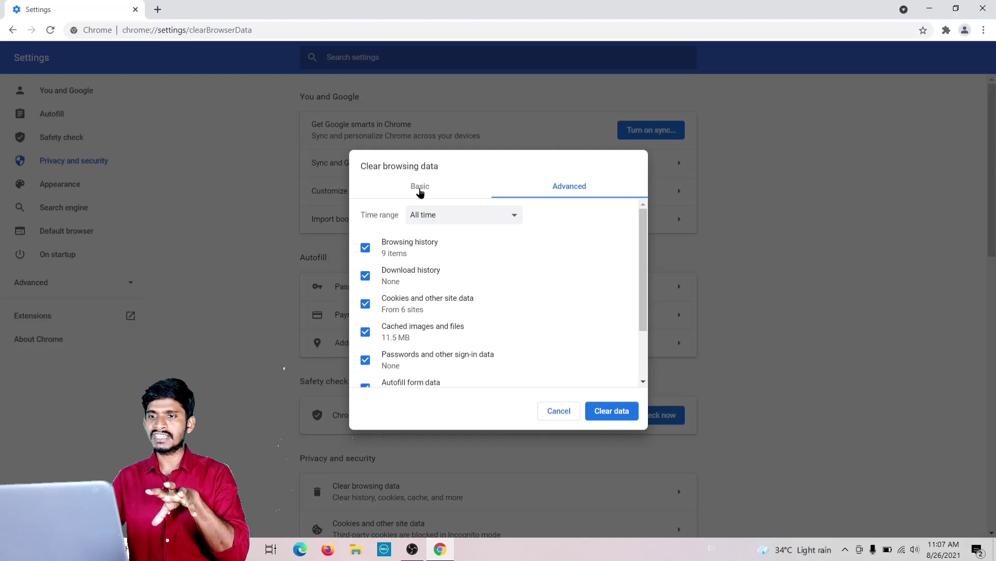
left_click(419, 192)
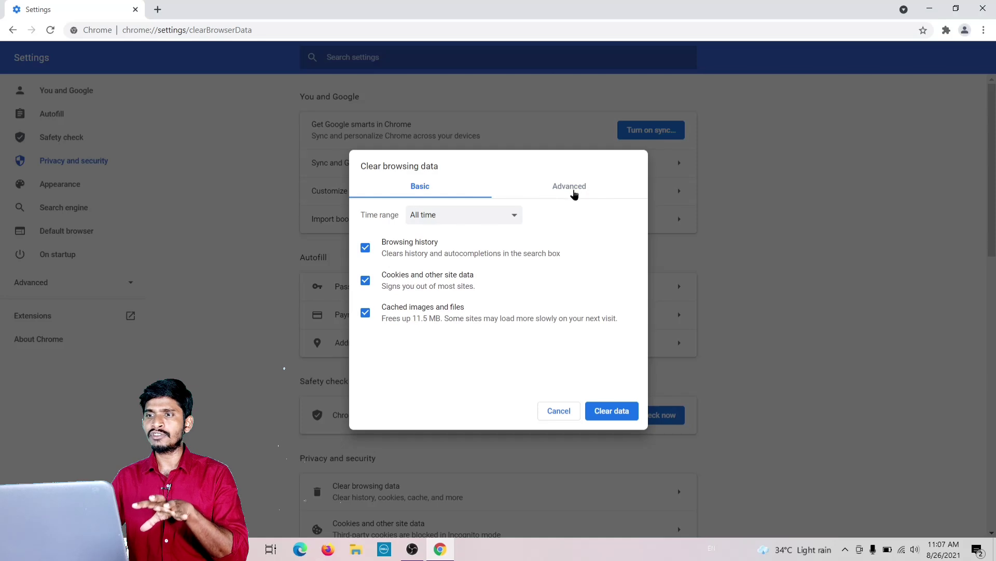
left_click(573, 192)
scroll(372, 262, "down", 3)
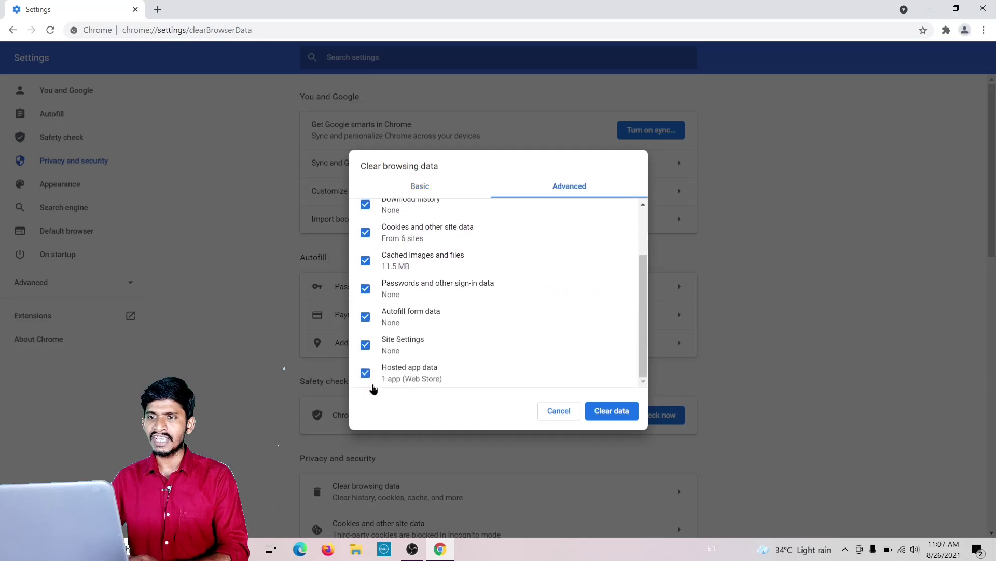
scroll(391, 311, "up", 3)
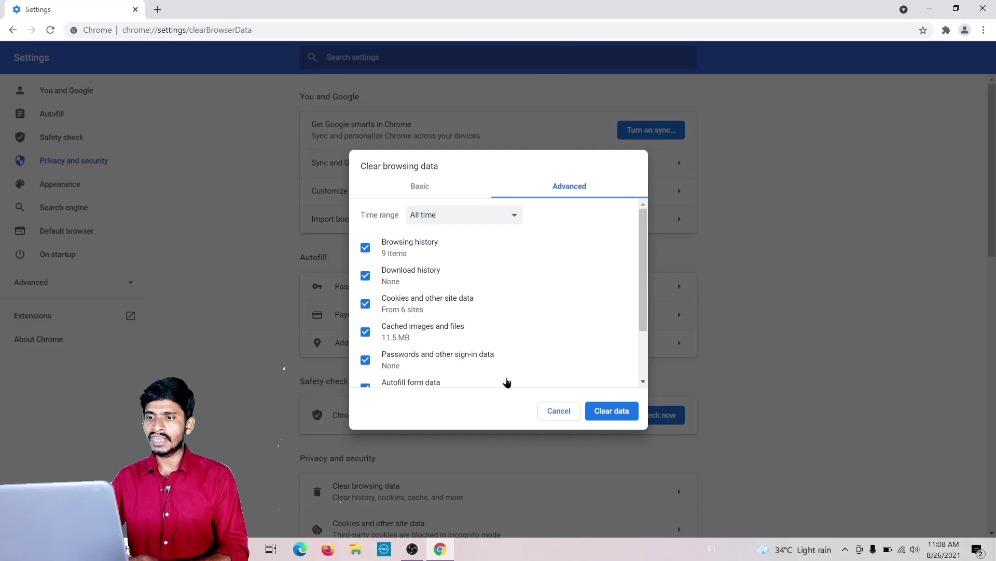
left_click(602, 416)
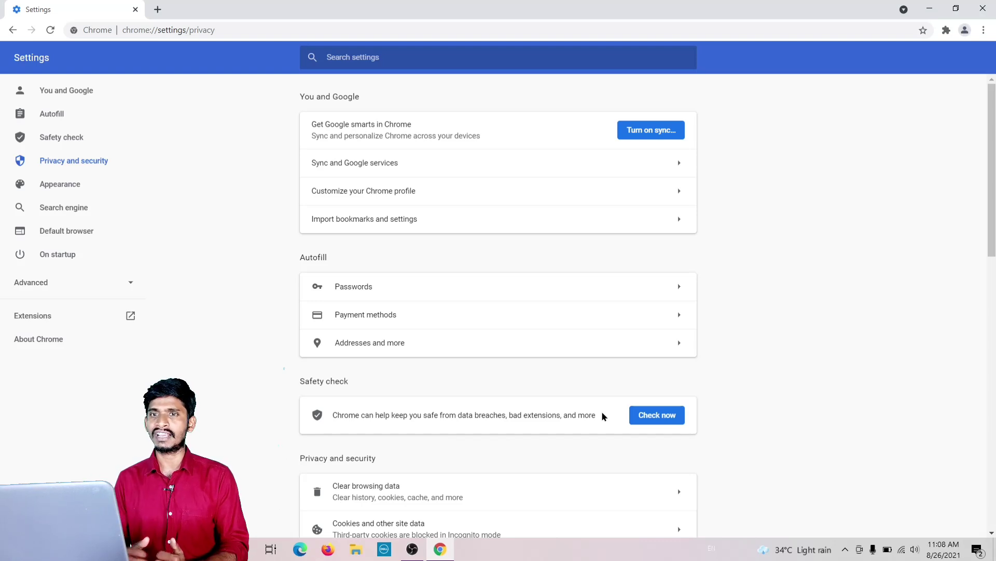
- Replace the settings tab with a new one, search Google for Ubersuggest, open the tool and dismiss its registration offer
left_click(158, 9)
left_click(135, 9)
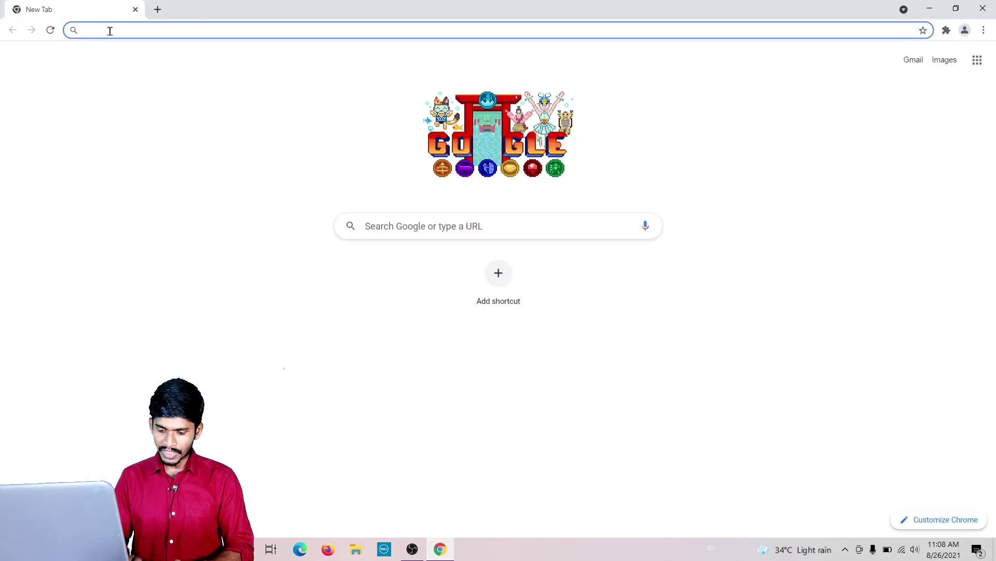
type("ubersu")
key("BackSpace")
key("BackSpace")
type("uggest")
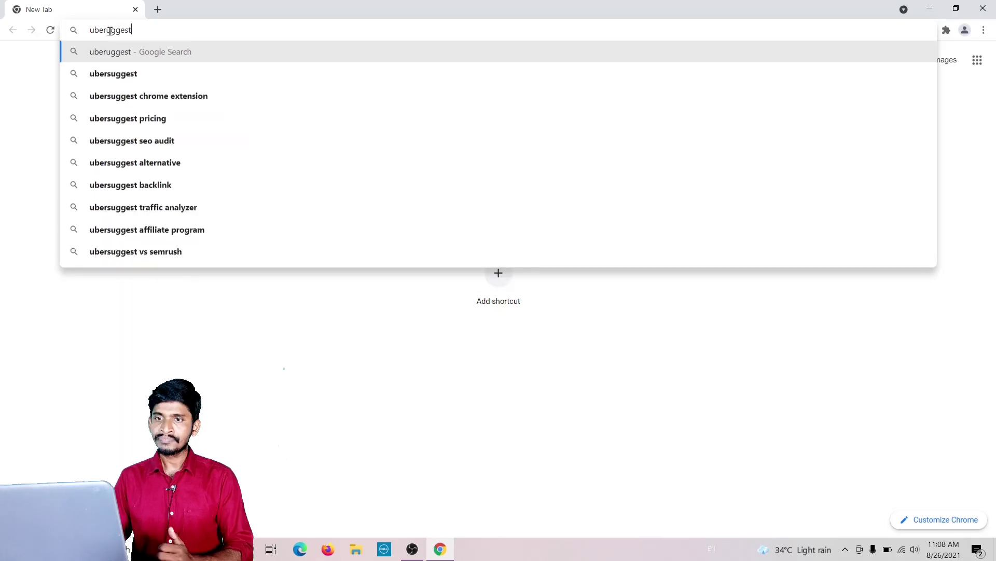
key("Return")
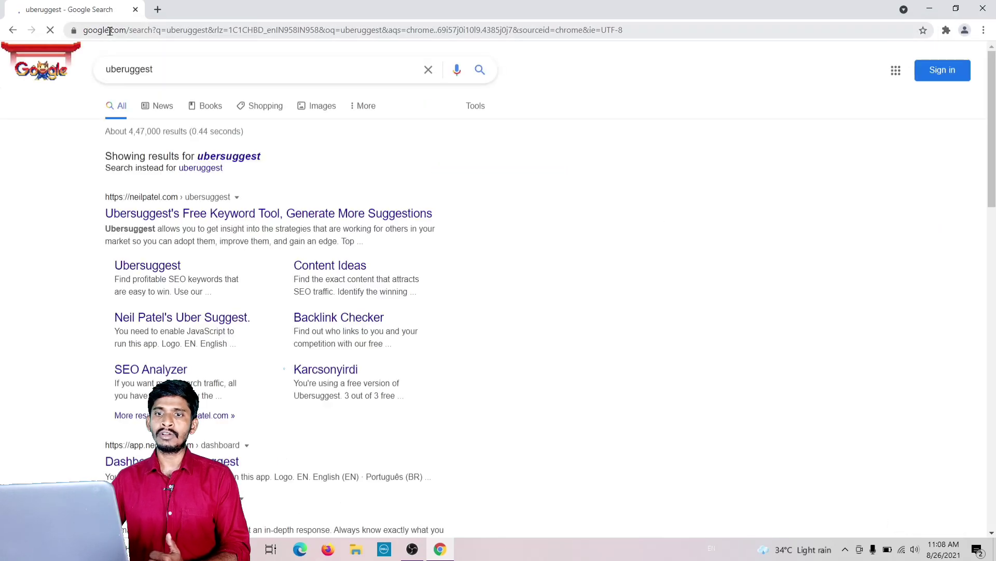
left_click(136, 270)
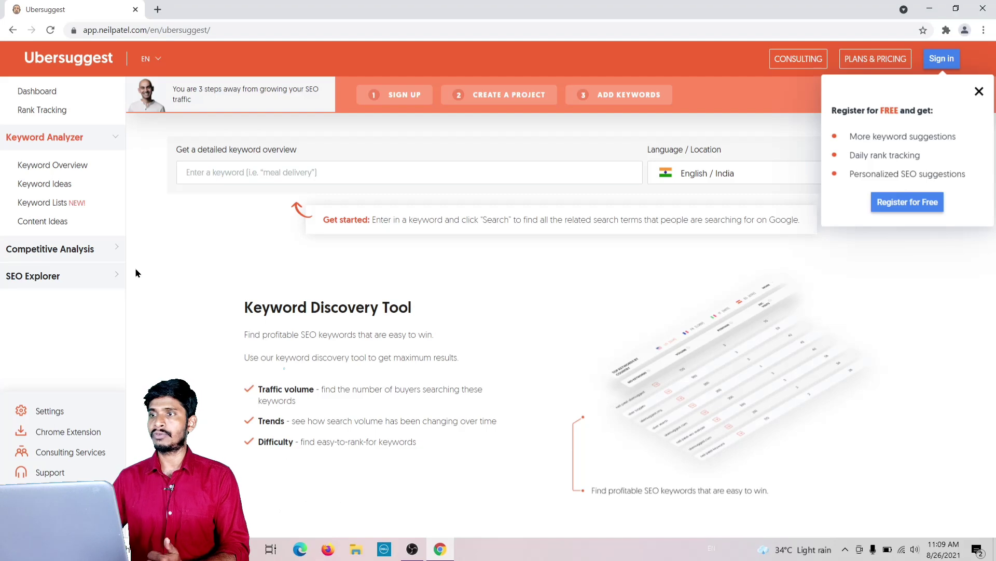
left_click(980, 92)
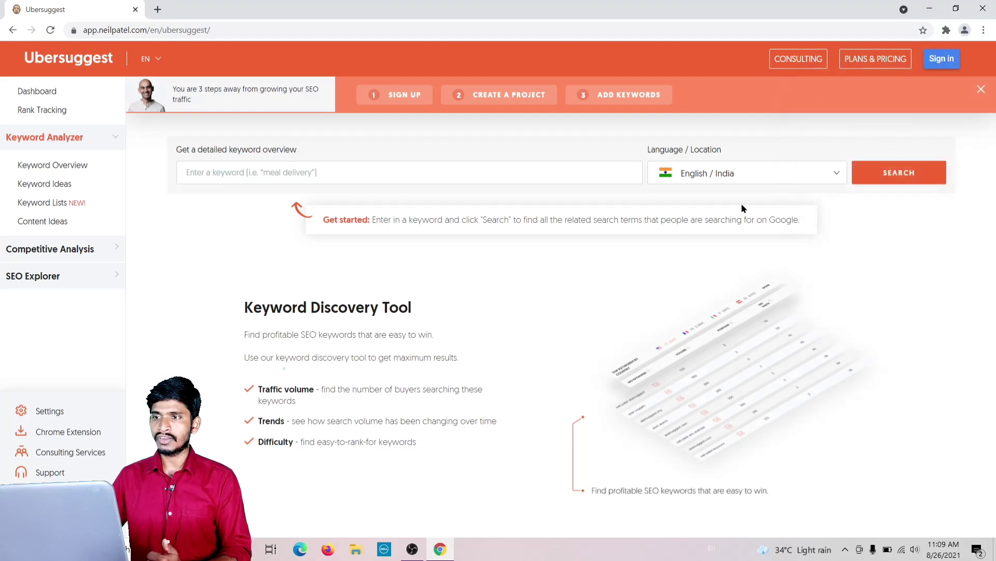
- Get a keyword overview for "email marketing kaise ckare", then correct the keyword to "email marketing kaise kare" and search again
left_click(239, 169)
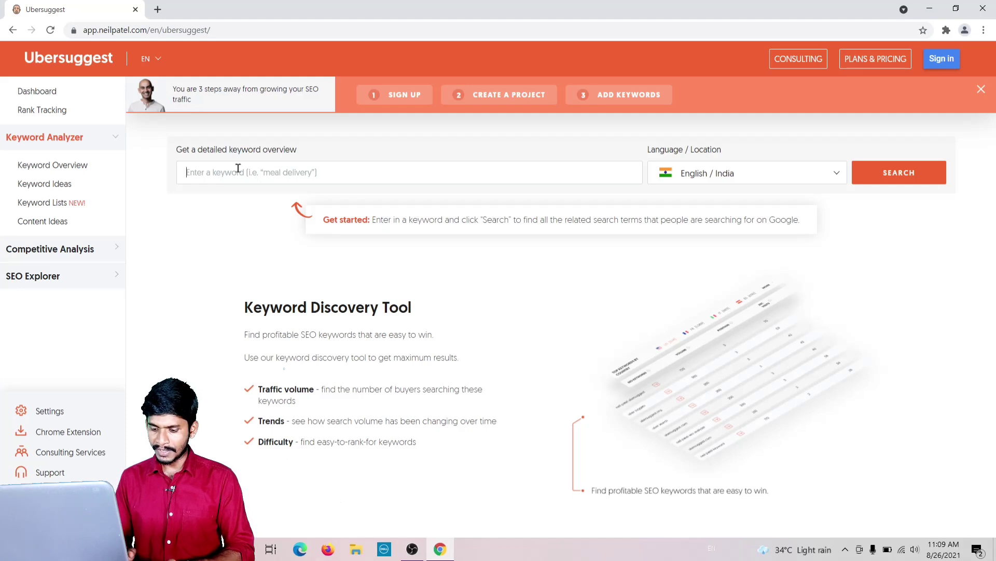
type("email ma")
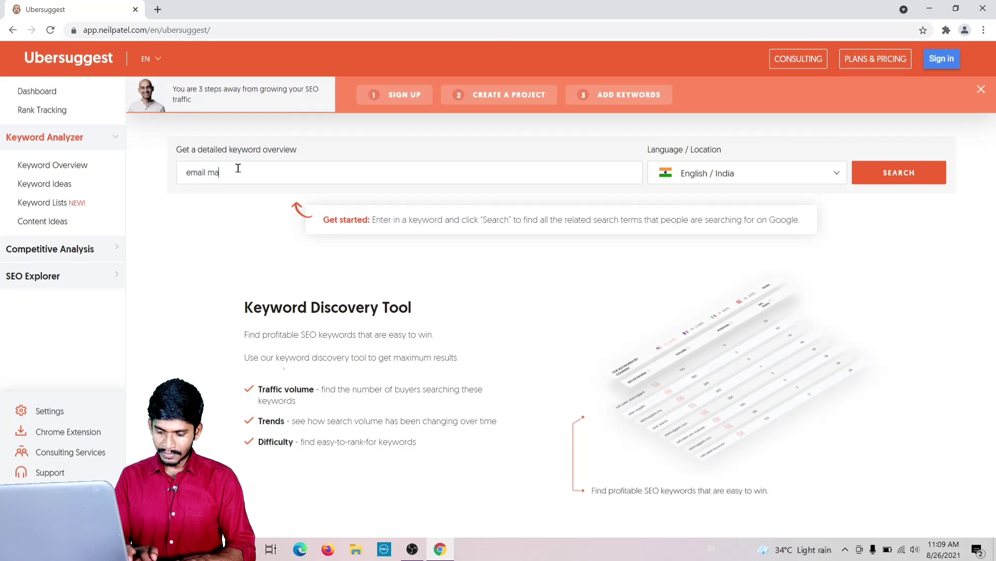
type("rketing kaise ckare")
key("Return")
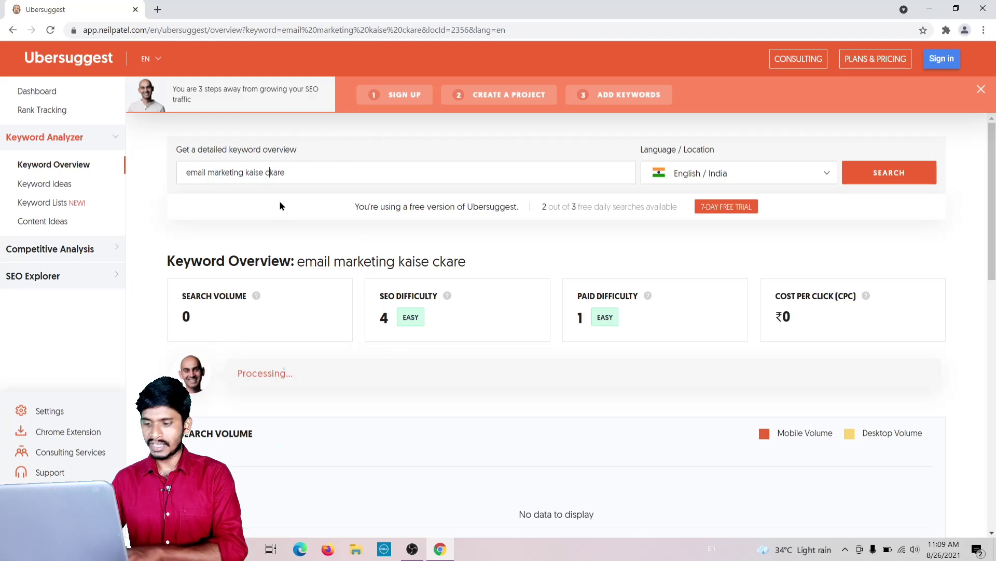
key("BackSpace")
key("Return")
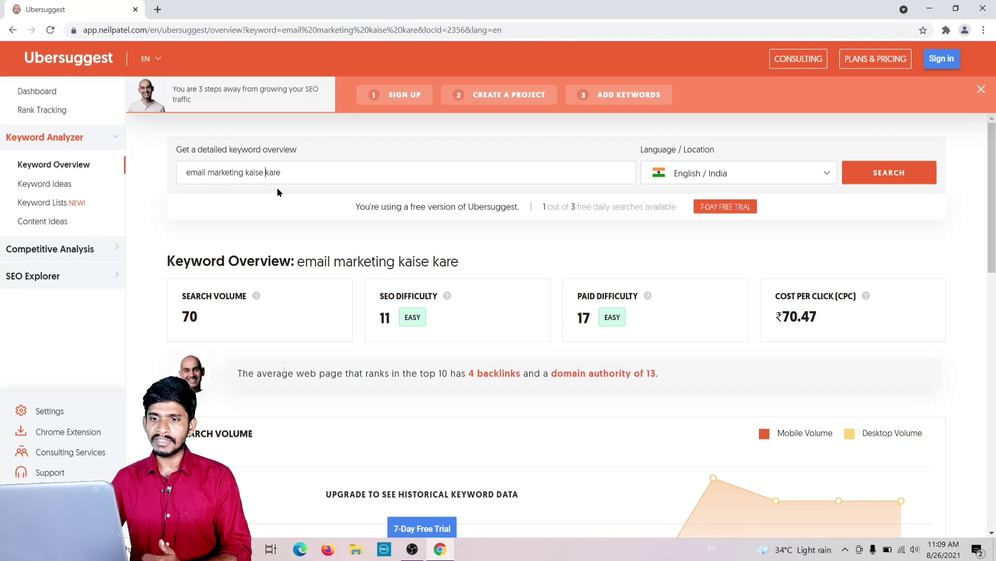
- Examine the keyword's content ideas, keyword ideas, search volume and difficulty figures, and expand the Competitive Analysis tools
scroll(276, 186, "down", 12)
scroll(289, 244, "down", 2)
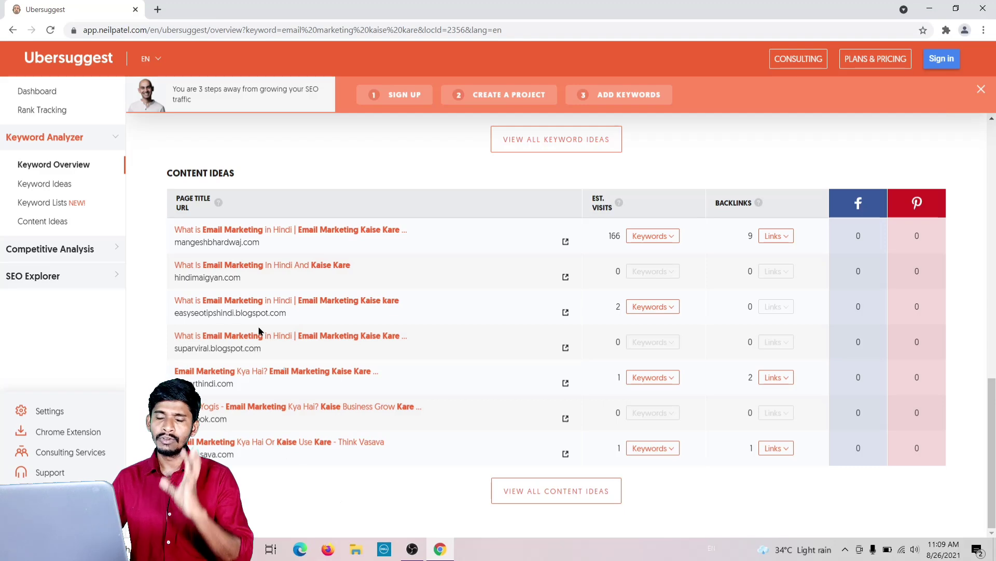
scroll(259, 330, "up", 7)
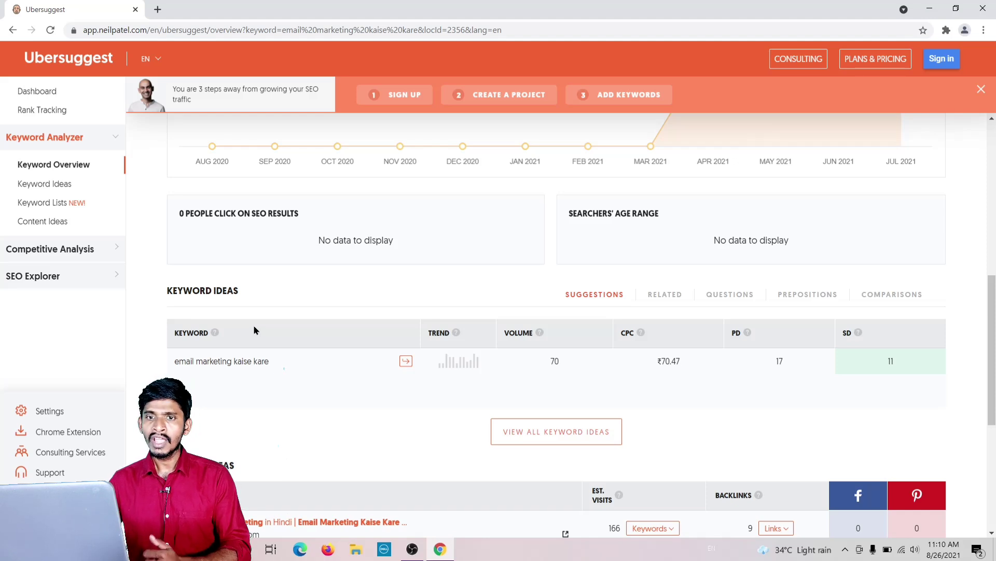
left_click(95, 253)
scroll(254, 250, "up", 7)
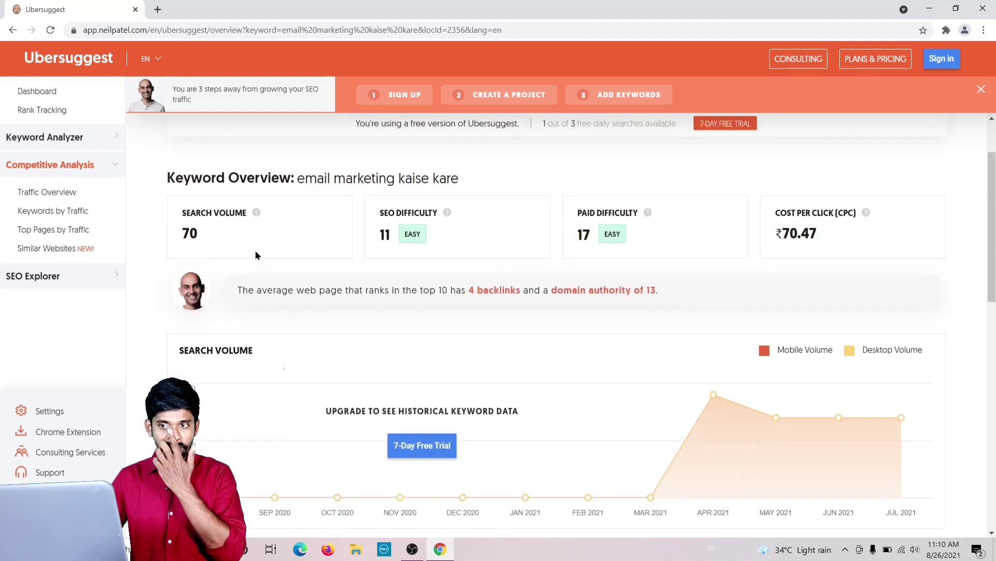
scroll(254, 250, "up", 2)
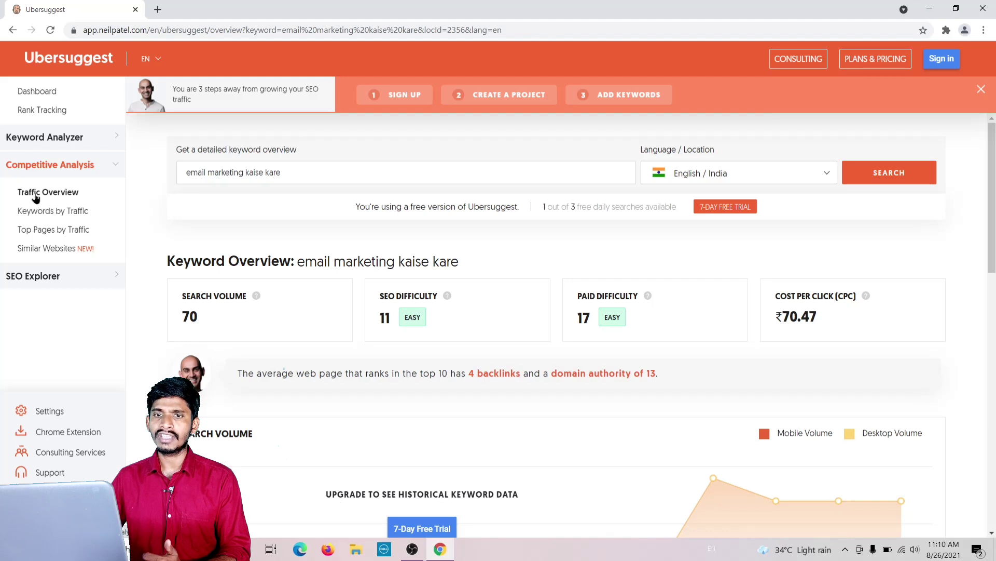
left_click(59, 196)
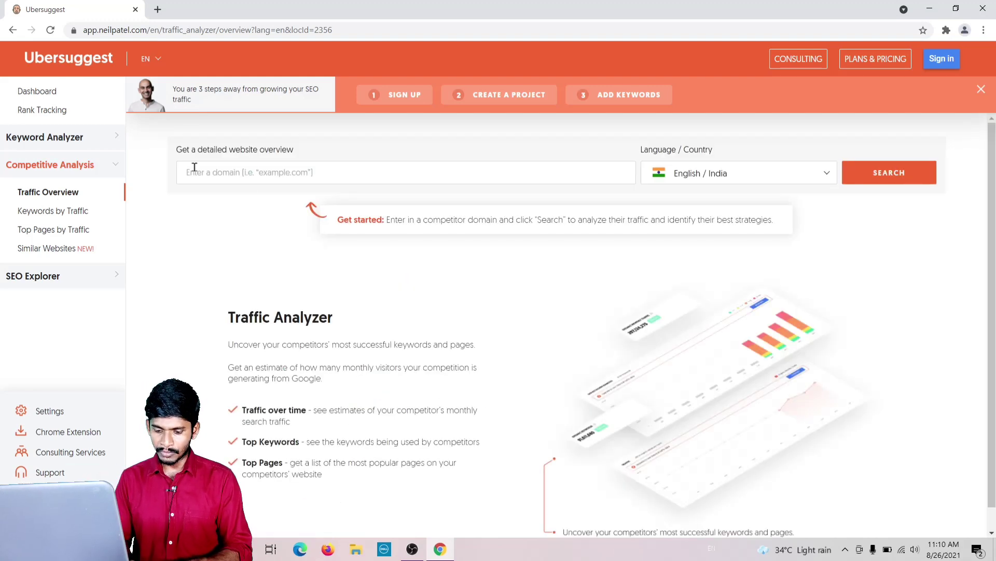
type("https://www.karoblogging.in")
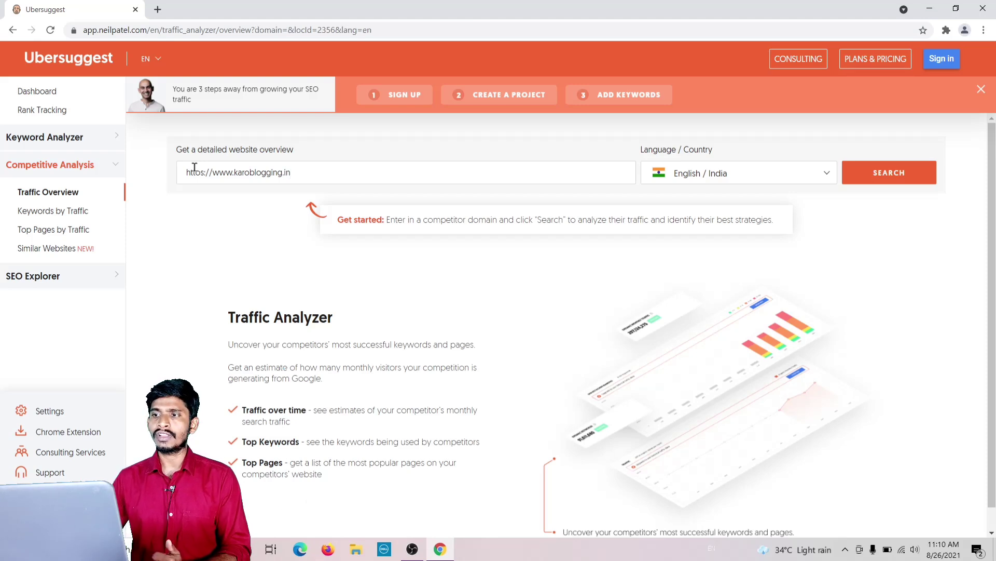
left_click(887, 183)
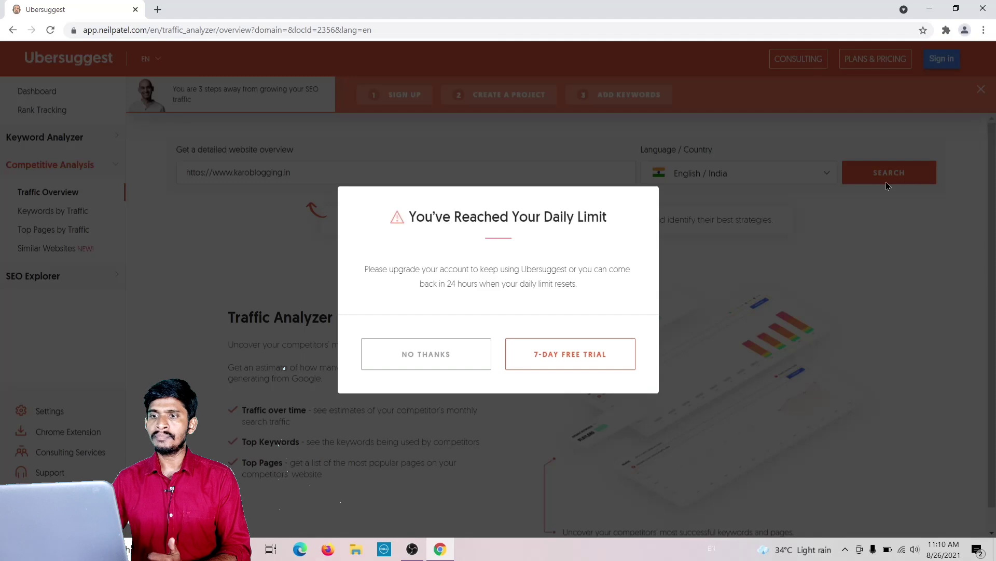
left_click(424, 363)
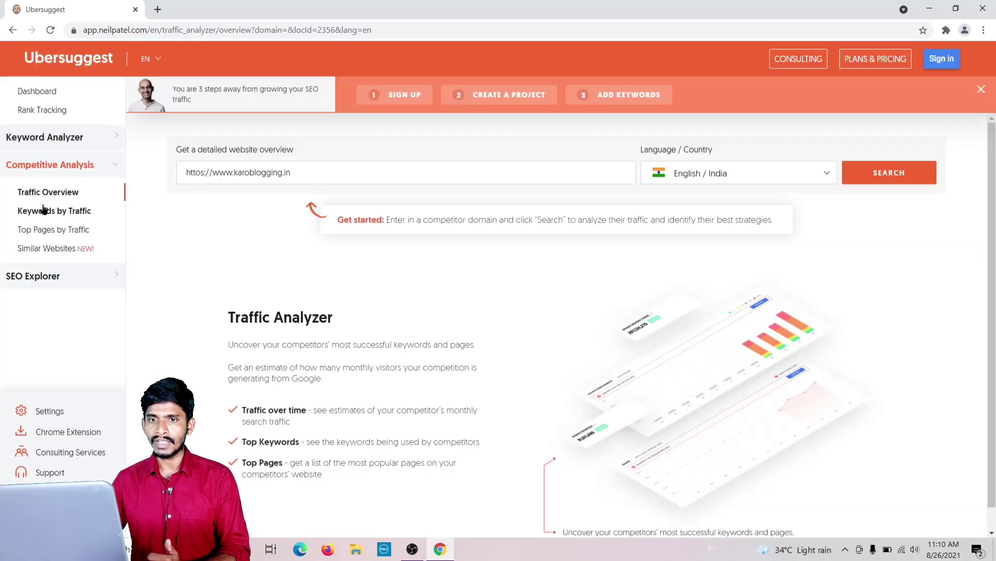
left_click(201, 175)
key("BackSpace")
type("p")
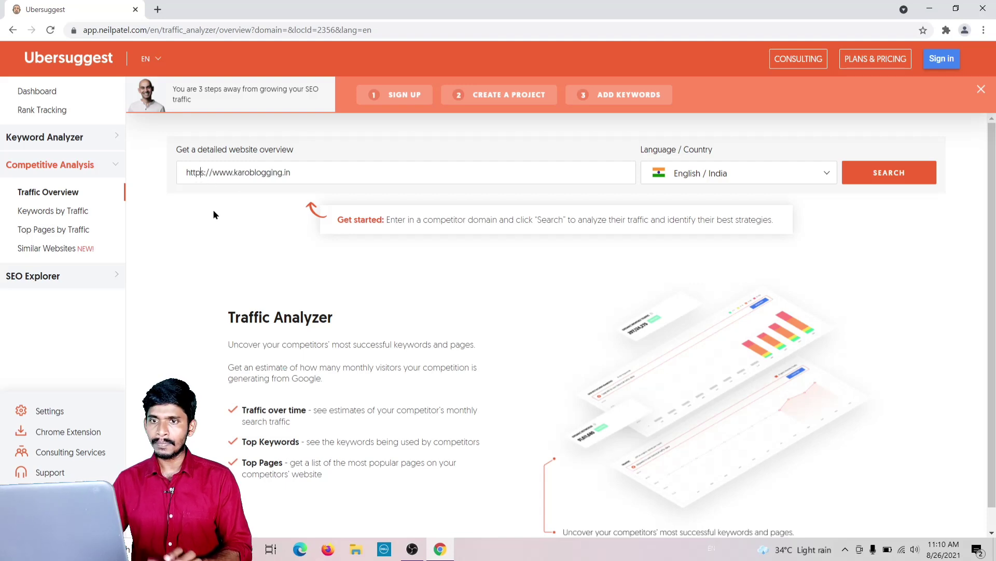
left_click(875, 185)
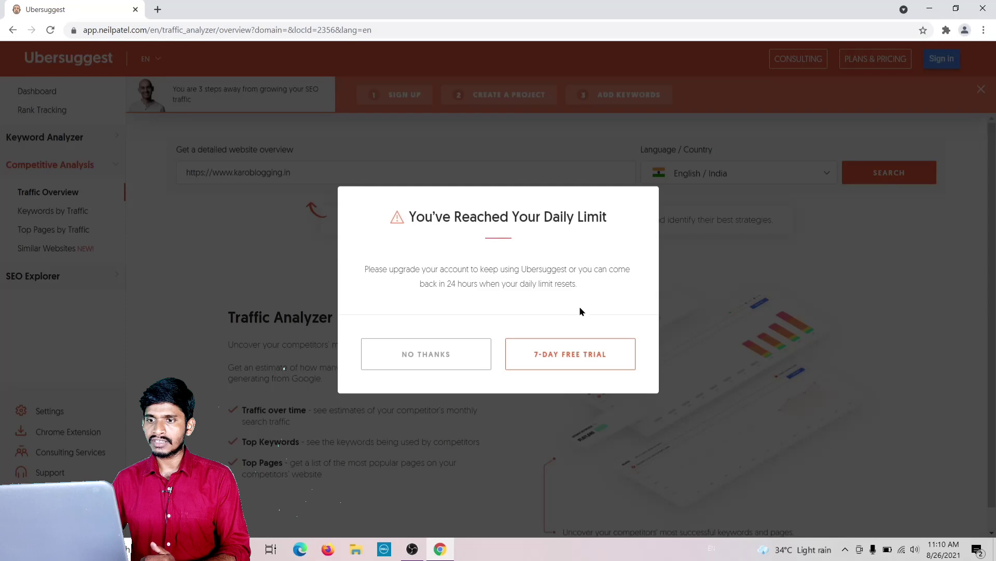
left_click(421, 357)
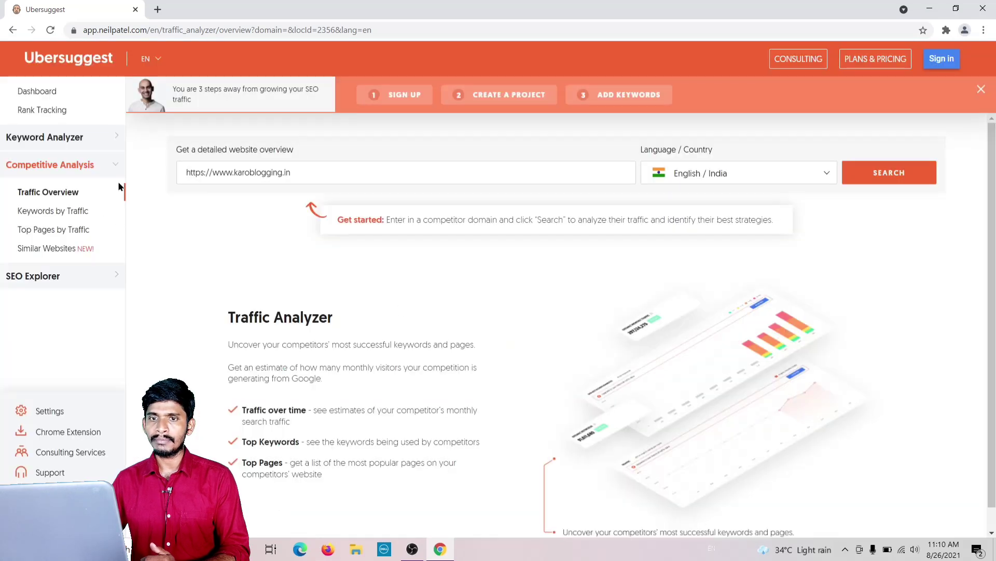
- View the Keywords by Traffic tool, then open a blank tab and close the Ubersuggest tab
left_click(65, 216)
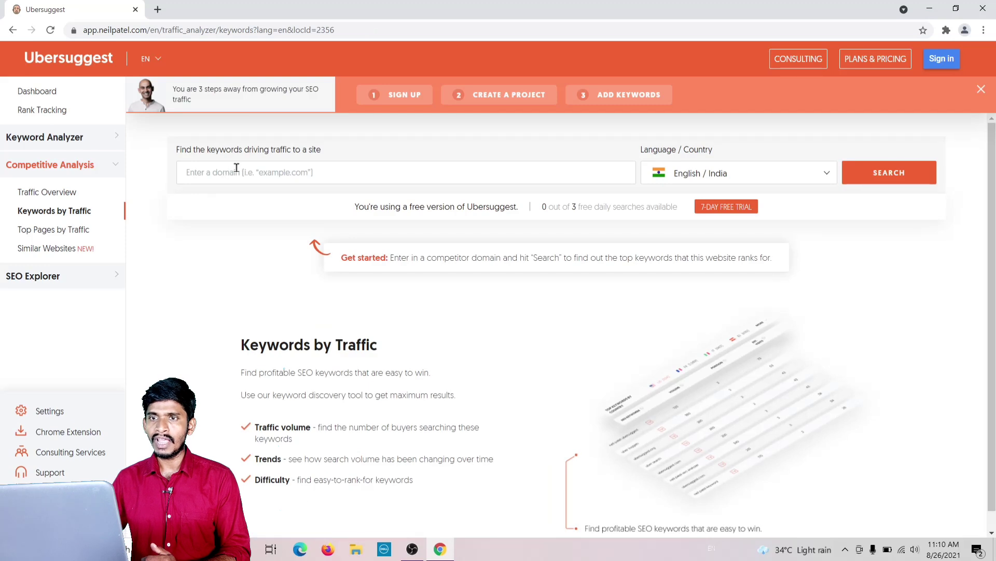
left_click(156, 9)
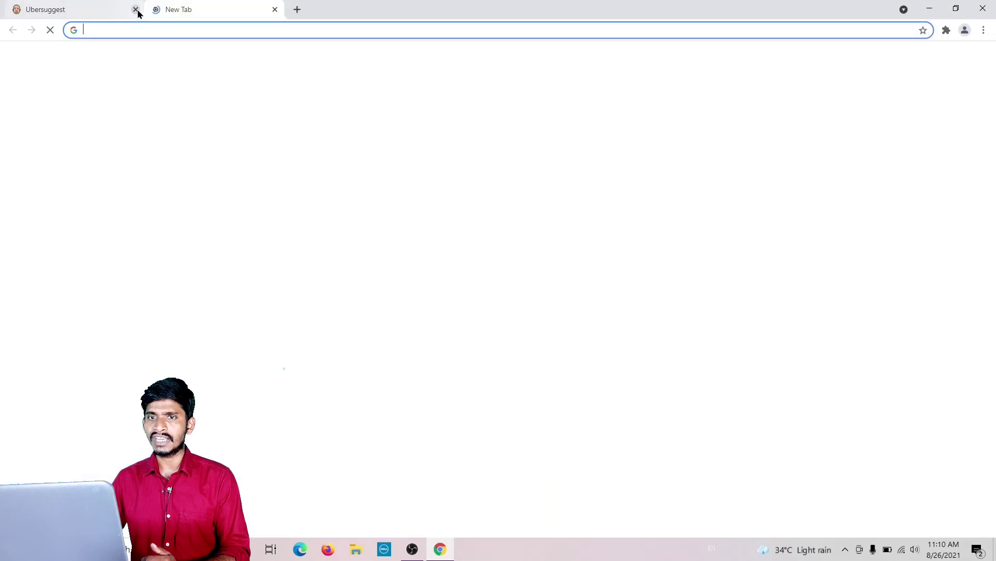
left_click(136, 10)
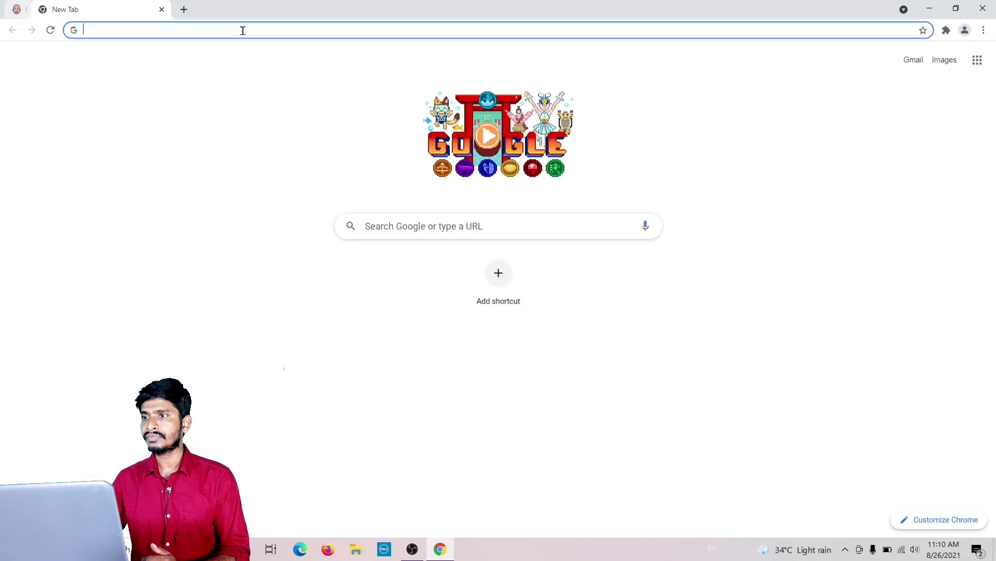
- Clear the browsing data again with the advanced categories selected and open a new blank tab
left_click(985, 31)
mouse_move(870, 198)
left_click(751, 247)
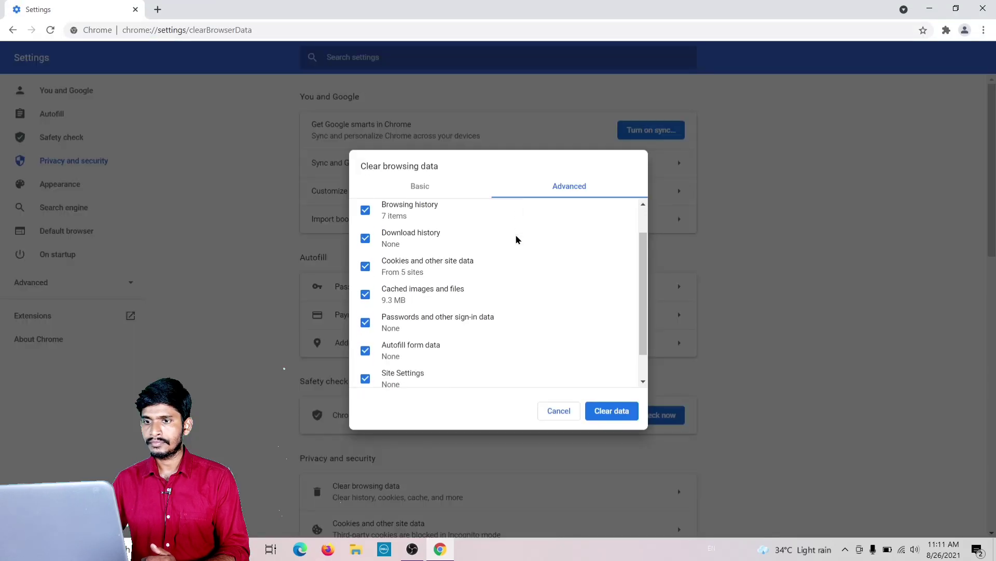
scroll(516, 238, "down", 1)
left_click(609, 418)
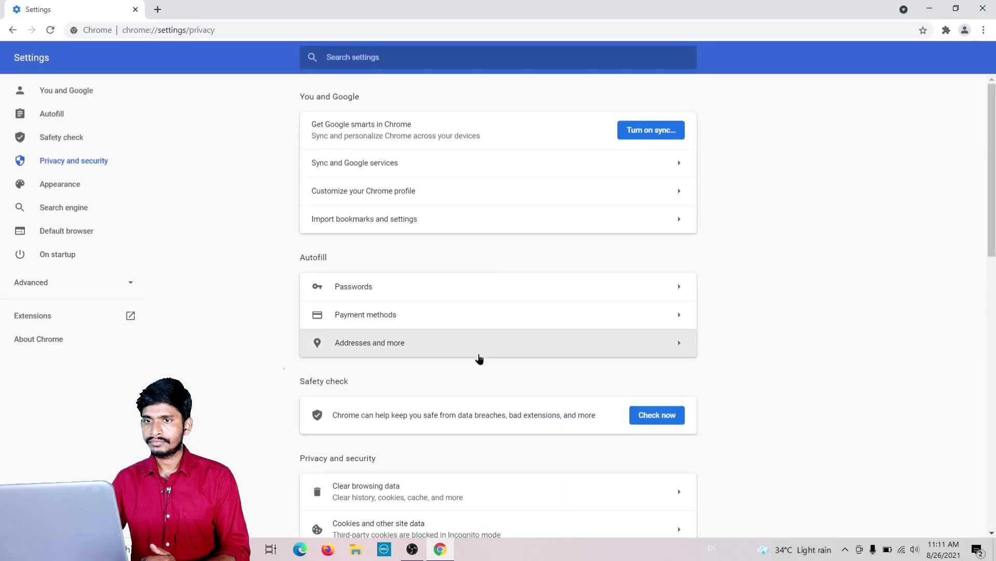
left_click(158, 10)
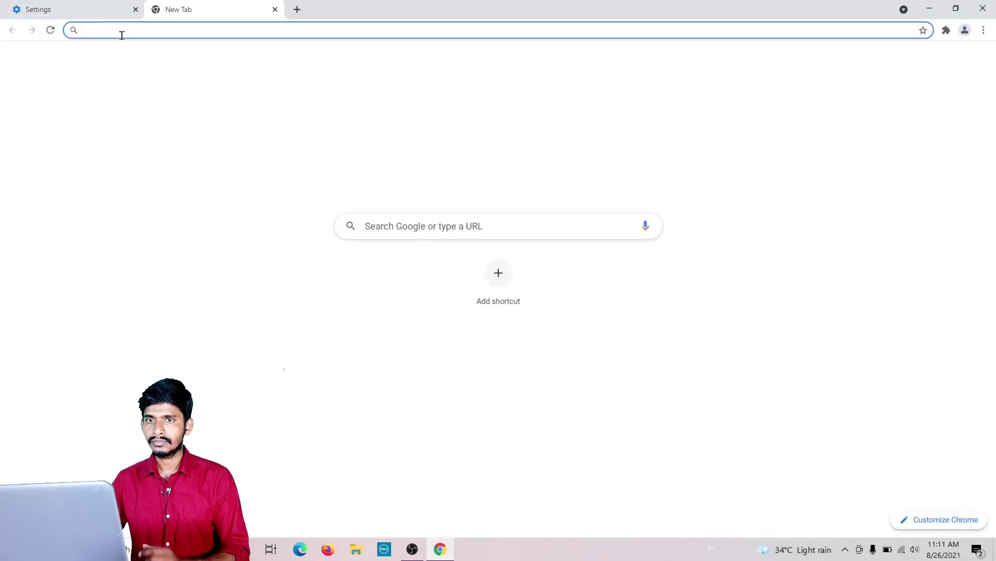
- Search the web for "unersuggest", open the Ubersuggest site and dismiss the free registration offer
type("un")
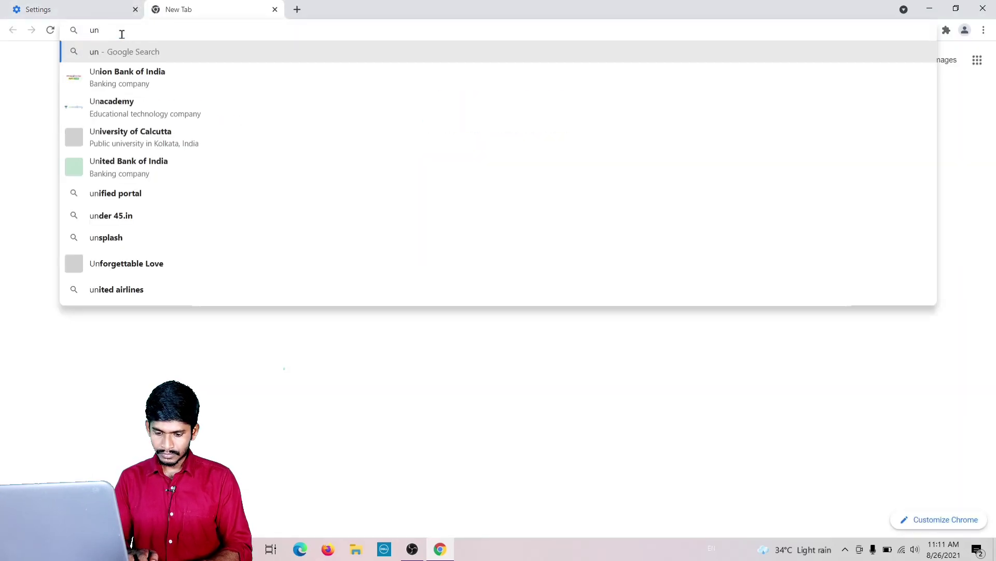
type("ersuggest")
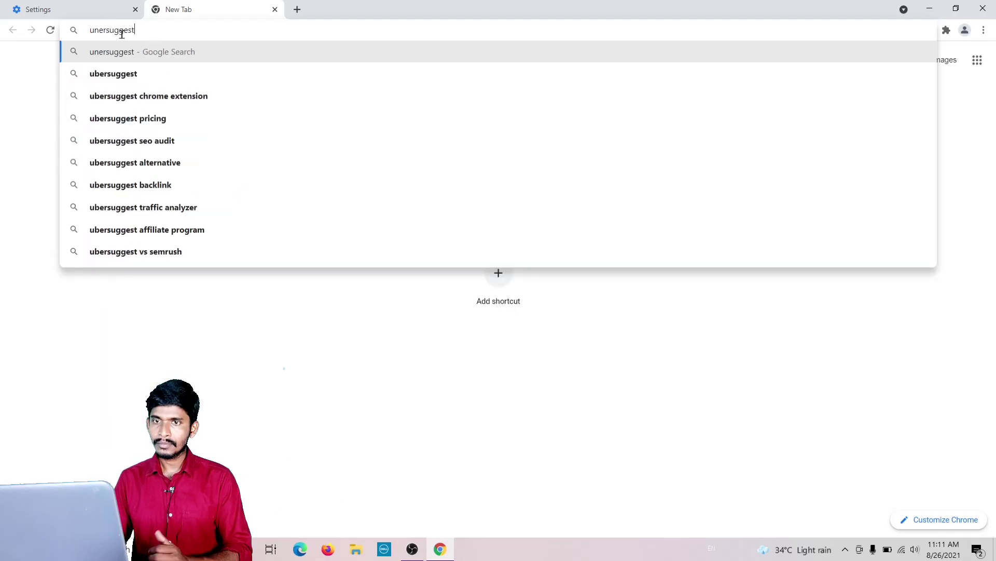
key("Return")
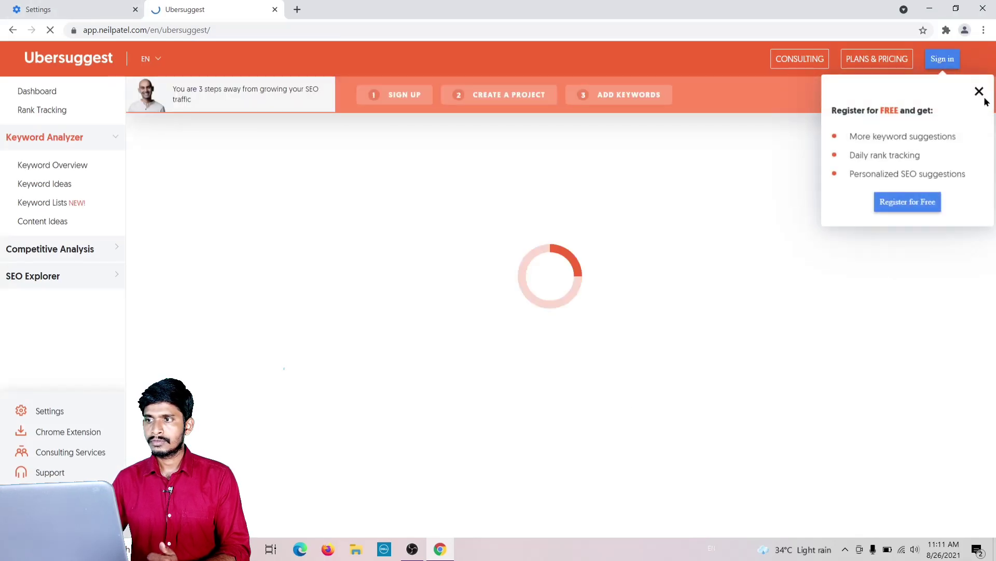
left_click(979, 93)
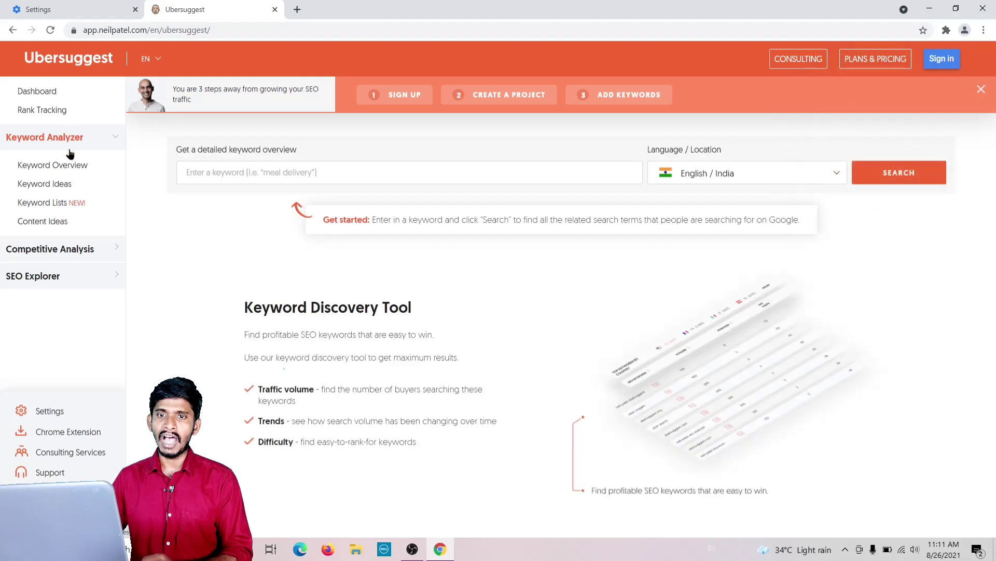
left_click(83, 251)
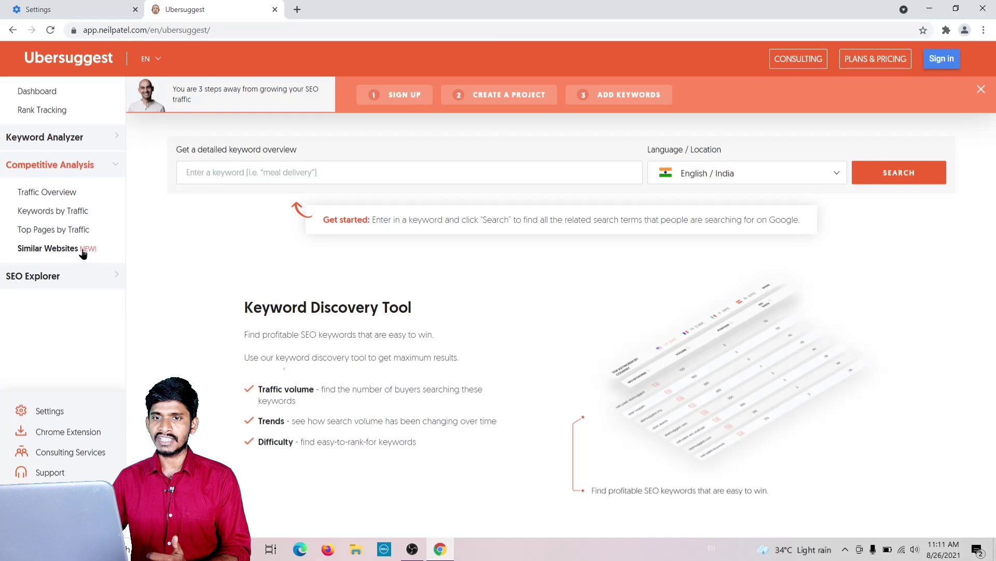
left_click(59, 195)
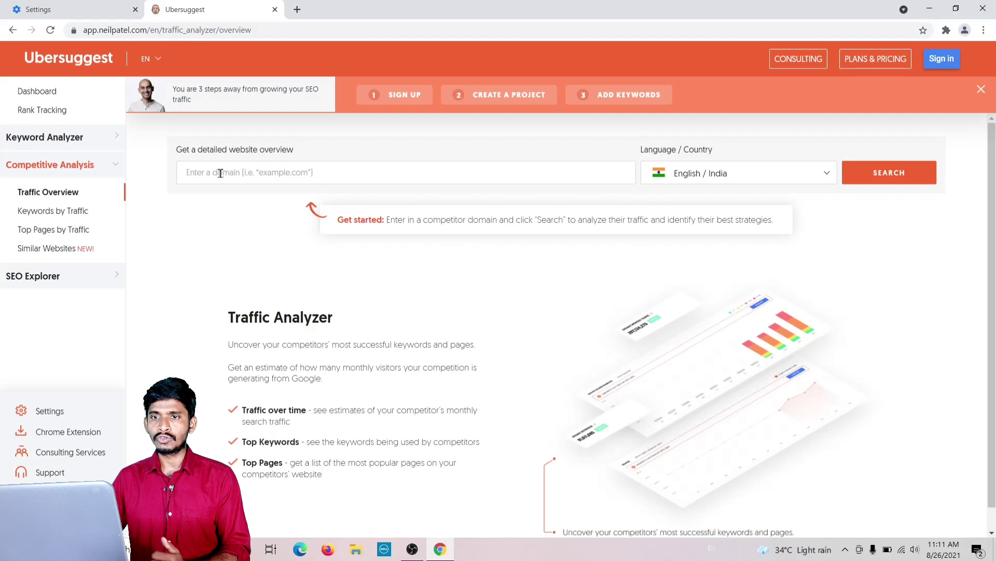
left_click(220, 172)
type("https://www.kar")
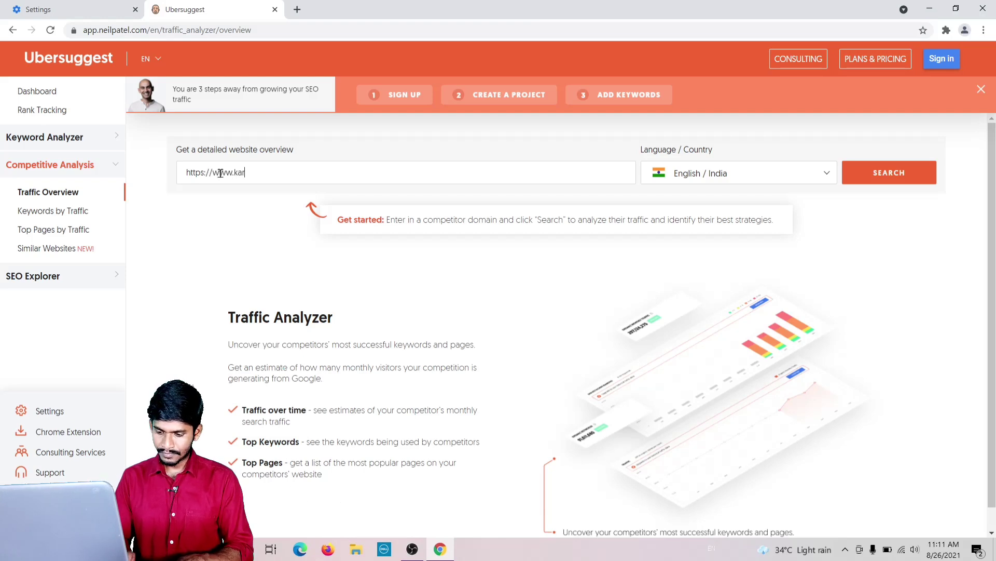
type("obloggin")
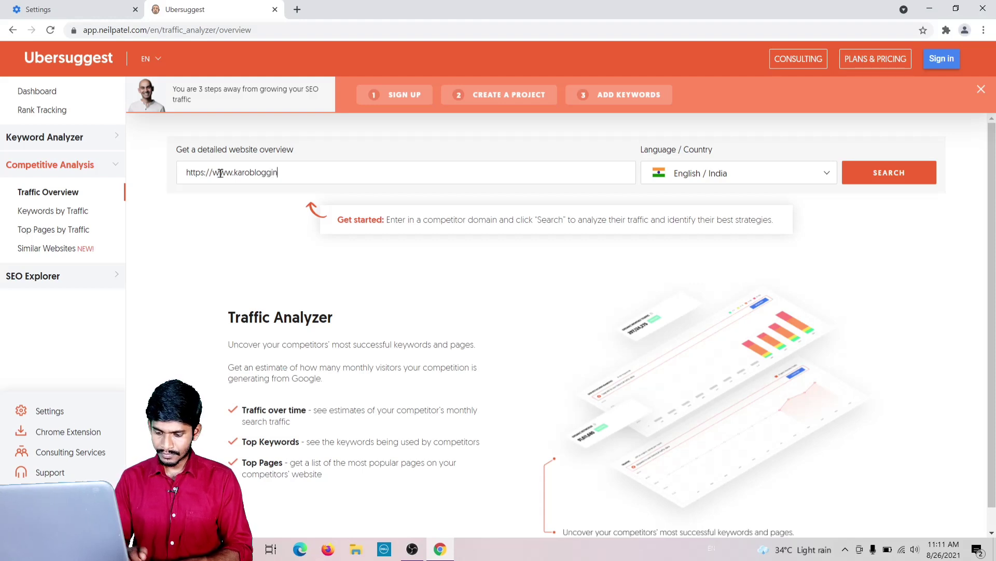
type("g.in")
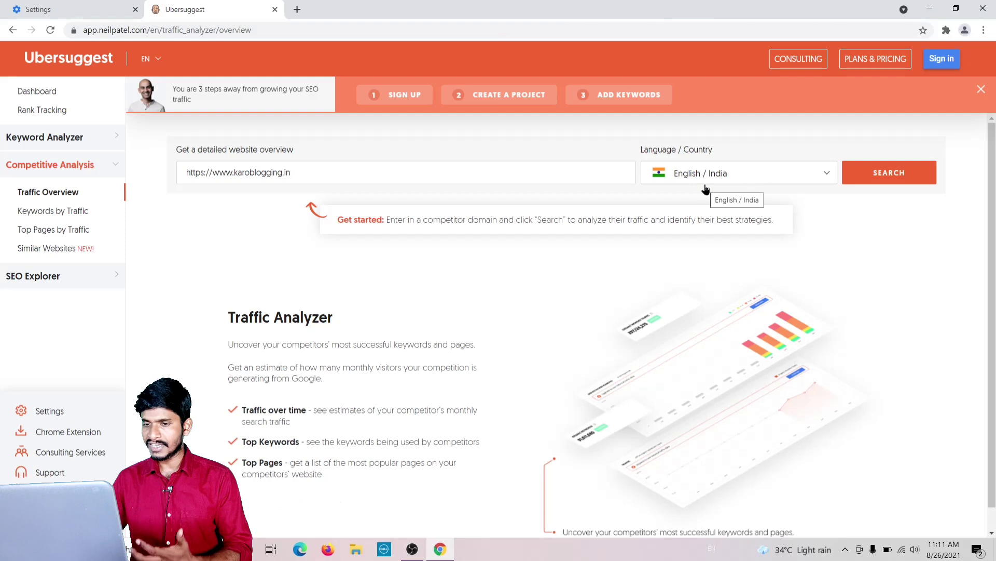
left_click(884, 182)
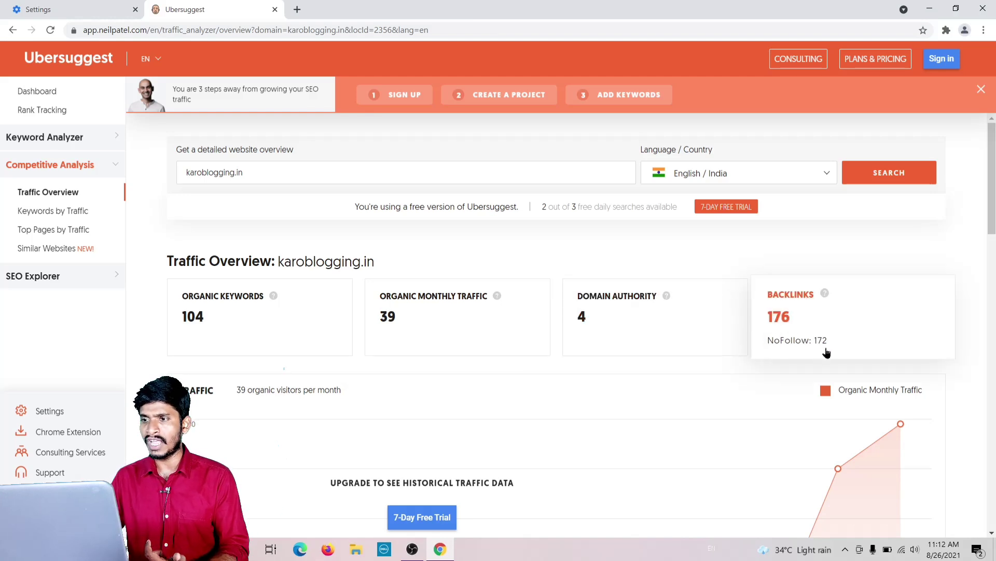
- Examine the monthly traffic chart, keyword rankings, top SEO pages and SEO keywords in the karoblogging.in report
scroll(601, 382, "down", 5)
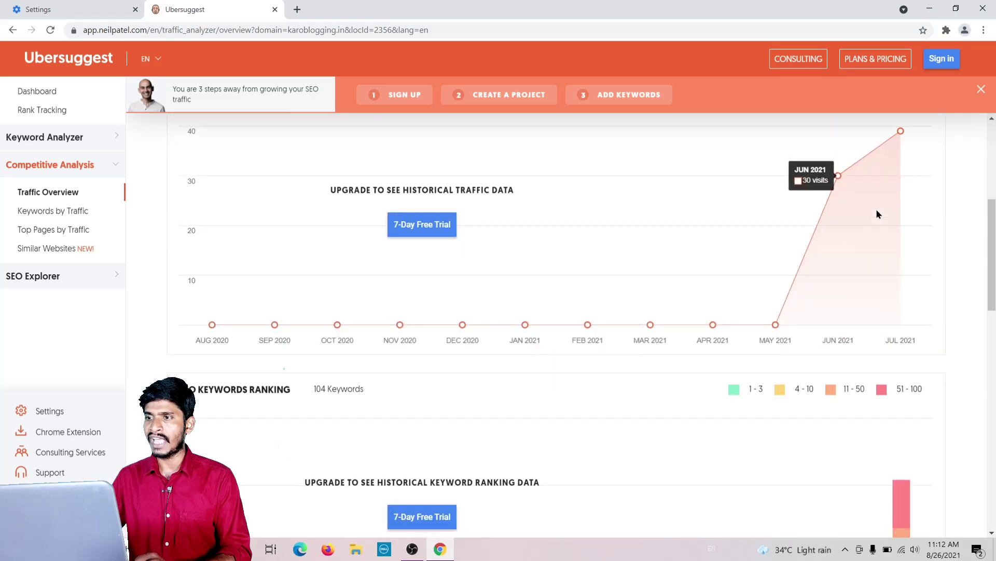
mouse_move(895, 178)
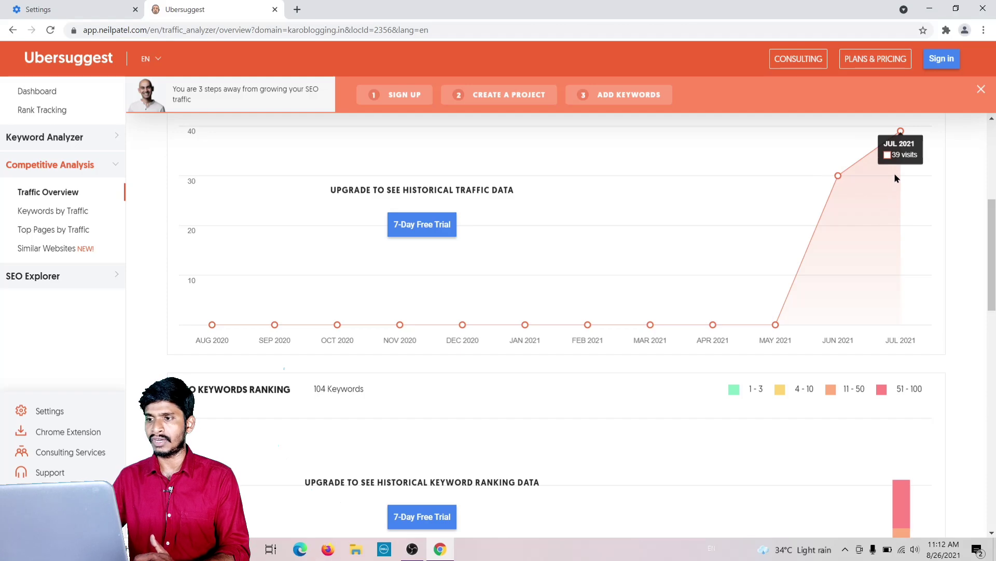
scroll(523, 397, "down", 5)
scroll(522, 394, "down", 3)
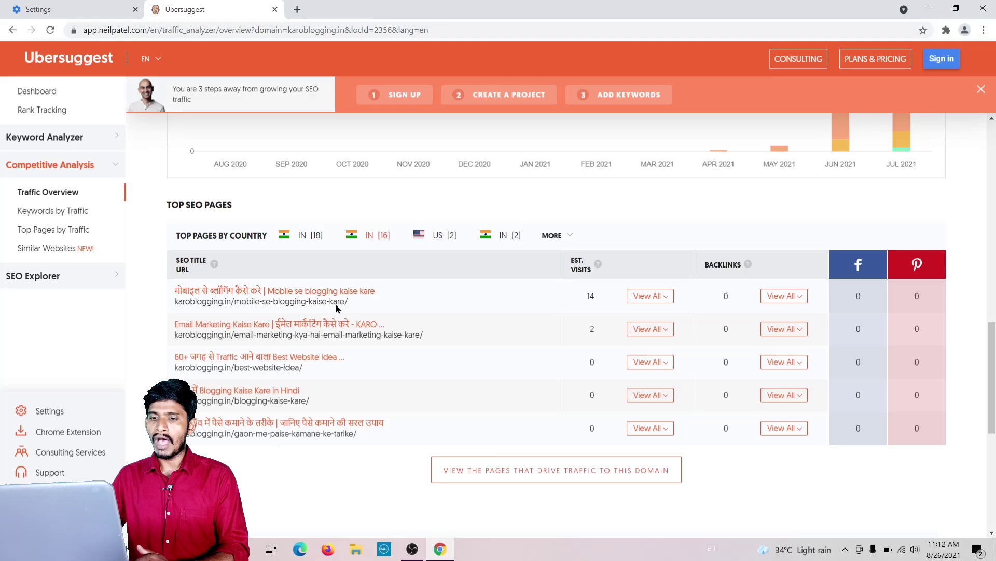
scroll(337, 309, "down", 5)
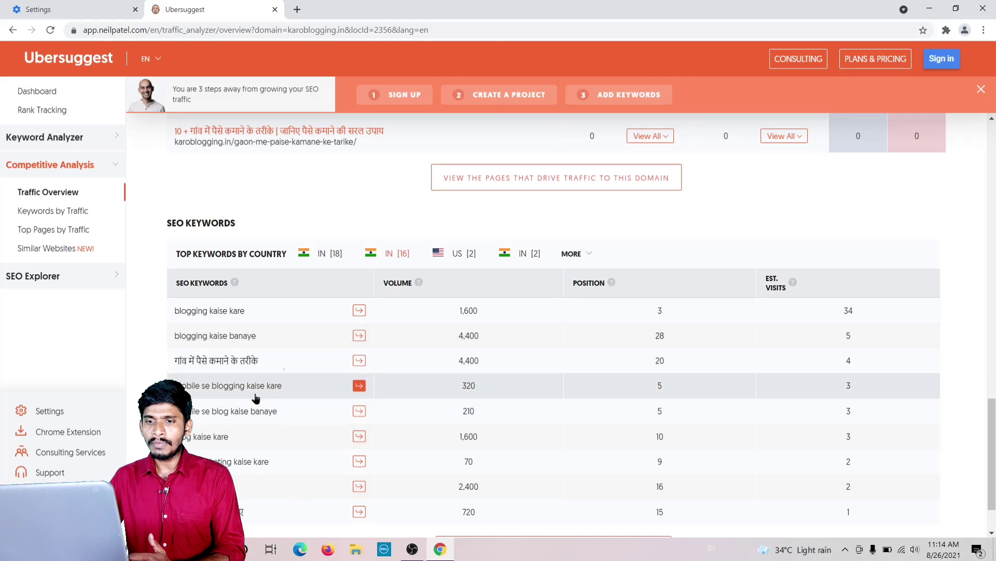
scroll(270, 384, "down", 1)
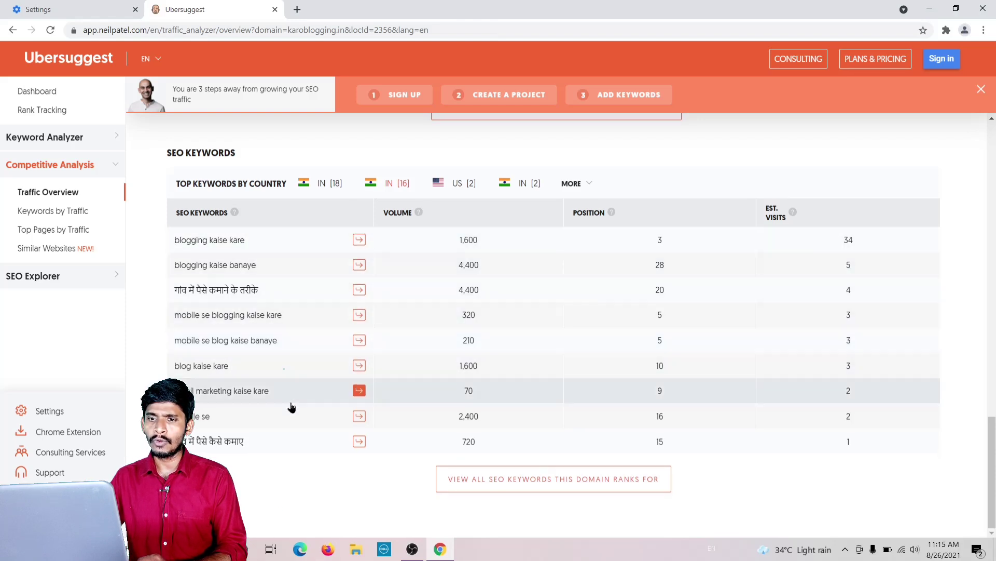
scroll(292, 283, "up", 3)
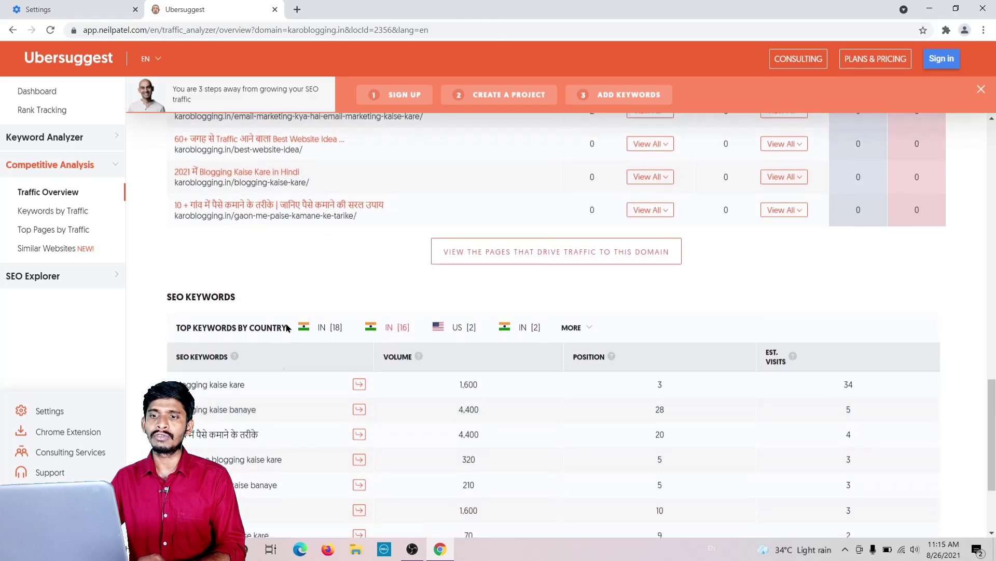
scroll(286, 327, "down", 2)
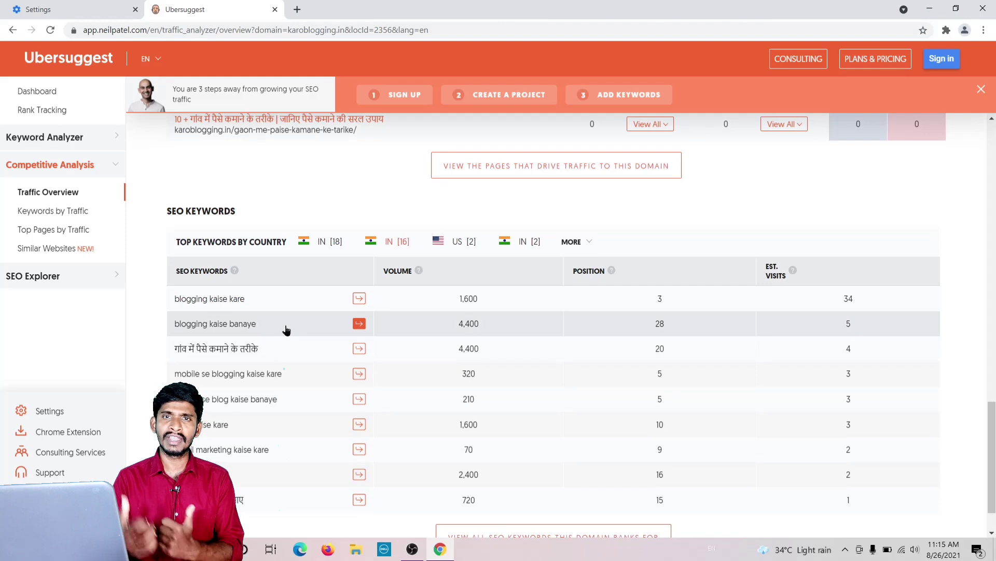